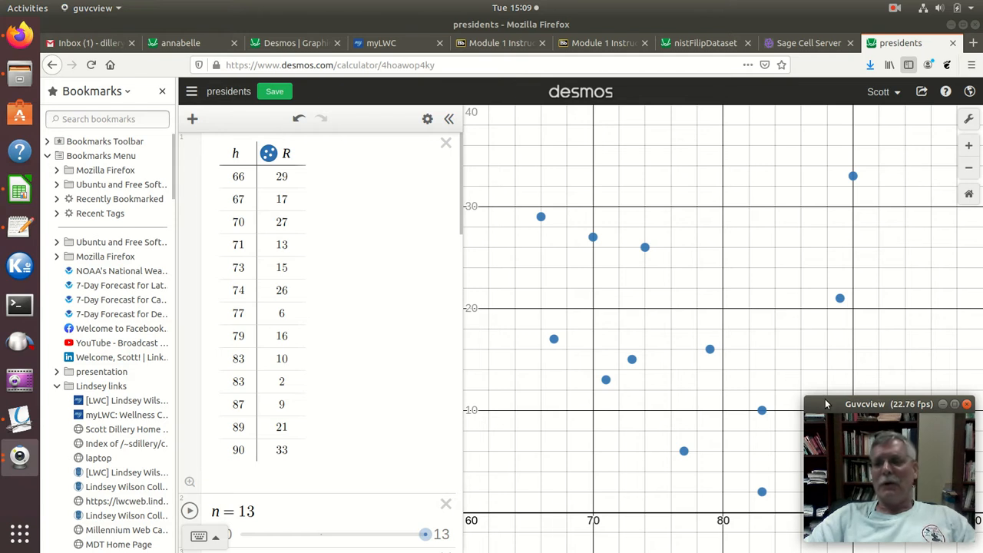
Look over the h and R data table and the n entry beneath it.
{"action": "left_click_drag", "start_coordinate": [828, 406], "coordinate": [874, 408]}
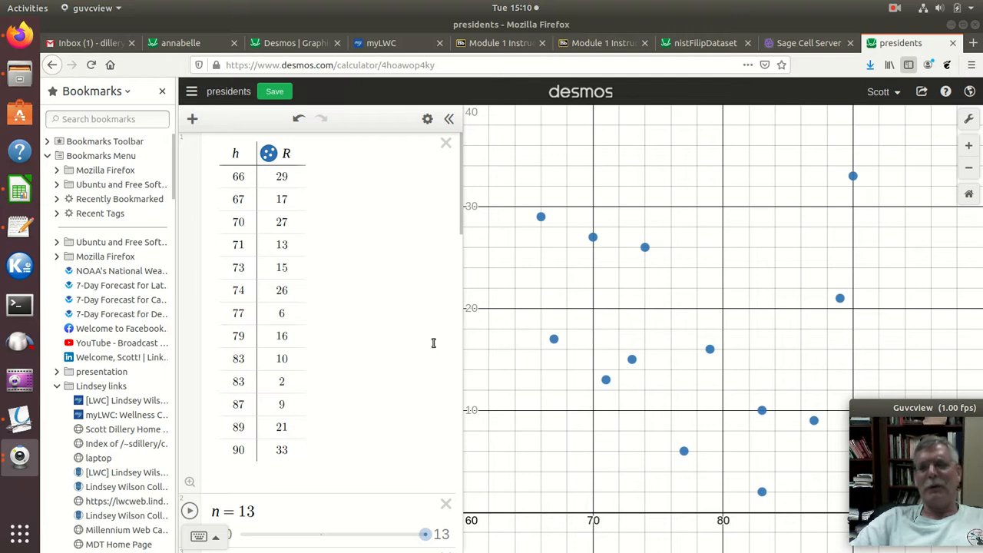
{"action": "scroll", "coordinate": [434, 342], "scroll_direction": "down", "scroll_amount": 2}
{"action": "scroll", "coordinate": [429, 345], "scroll_direction": "up", "scroll_amount": 1}
{"action": "scroll", "coordinate": [429, 345], "scroll_direction": "down", "scroll_amount": 1}
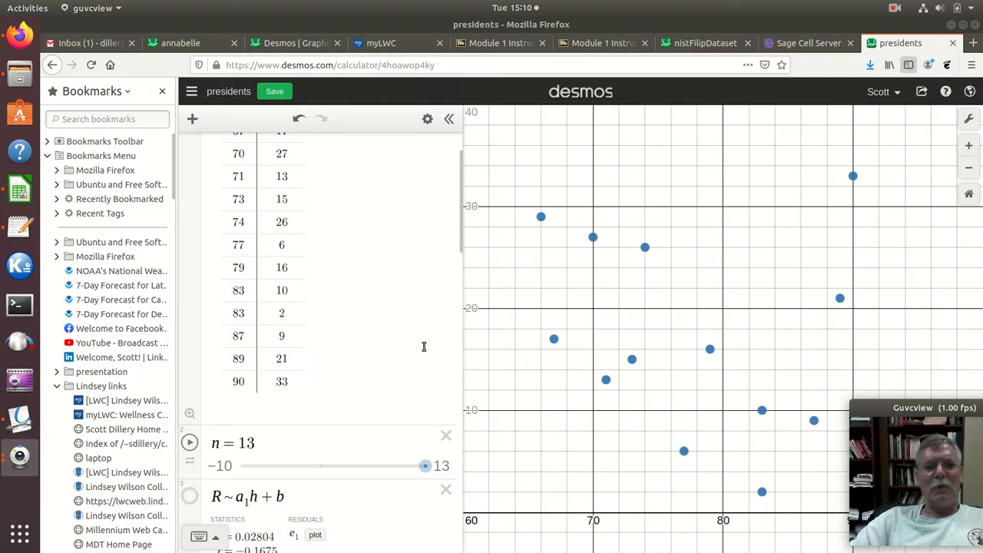
{"action": "scroll", "coordinate": [418, 345], "scroll_direction": "up", "scroll_amount": 2}
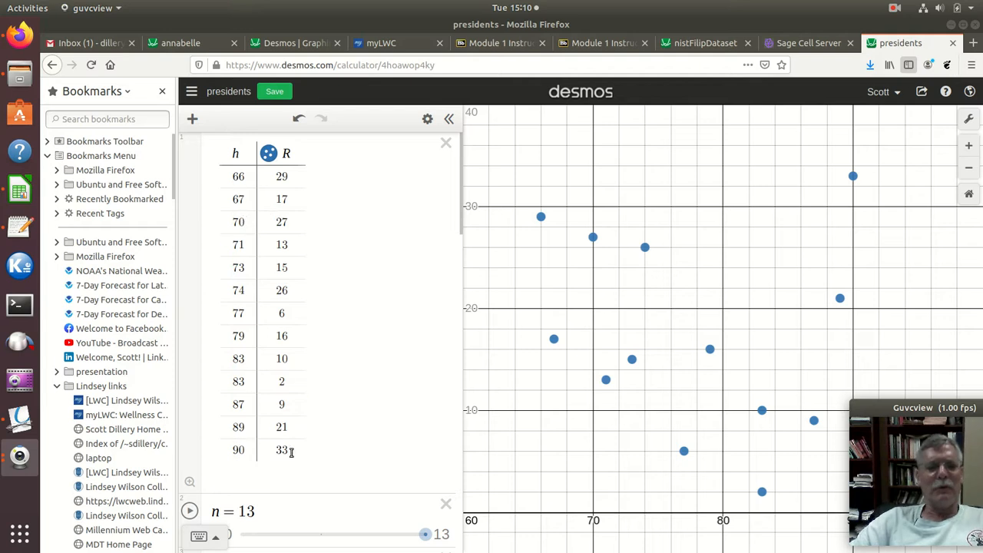
{"action": "scroll", "coordinate": [292, 378], "scroll_direction": "down", "scroll_amount": 1}
{"action": "scroll", "coordinate": [292, 378], "scroll_direction": "down", "scroll_amount": 2}
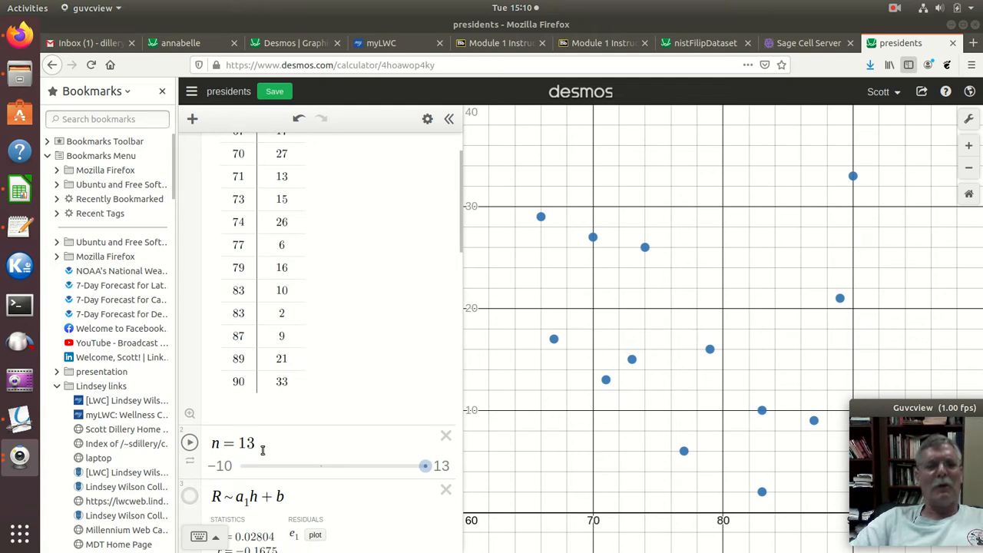
{"action": "scroll", "coordinate": [281, 379], "scroll_direction": "up", "scroll_amount": 2}
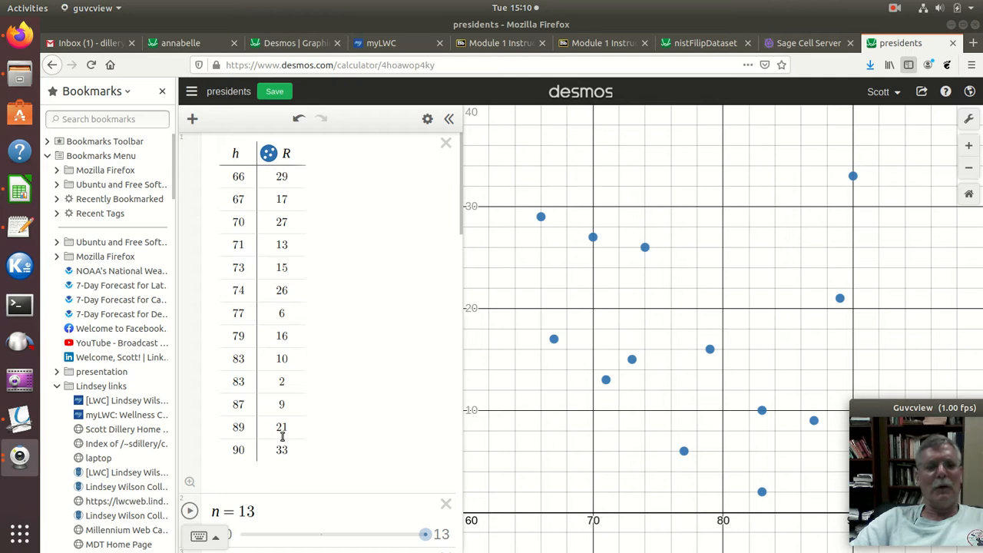
Try j as the heading of the table's h column, and restore the heading to h.
{"action": "left_click", "coordinate": [237, 154]}
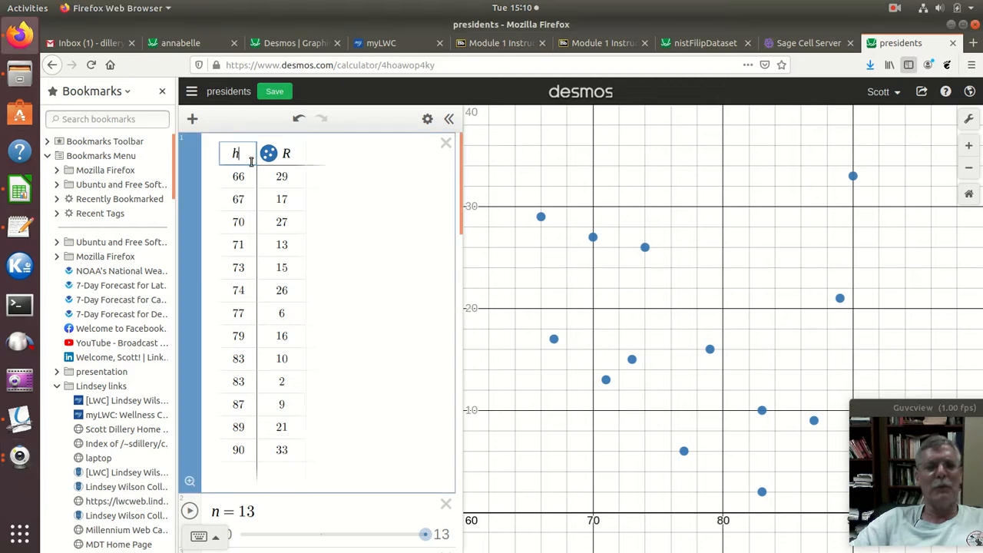
{"action": "double_click", "coordinate": [237, 154]}
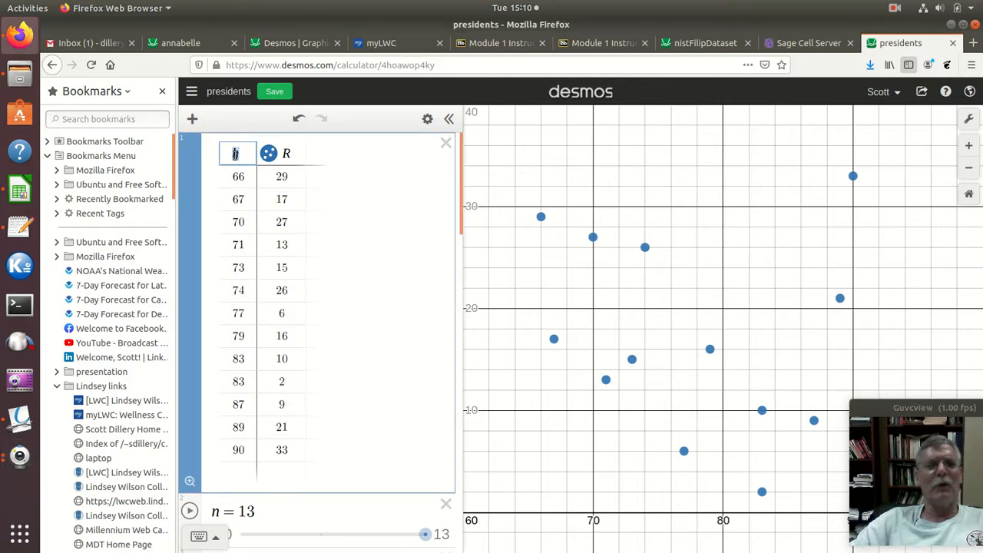
{"action": "type", "text": "j"}
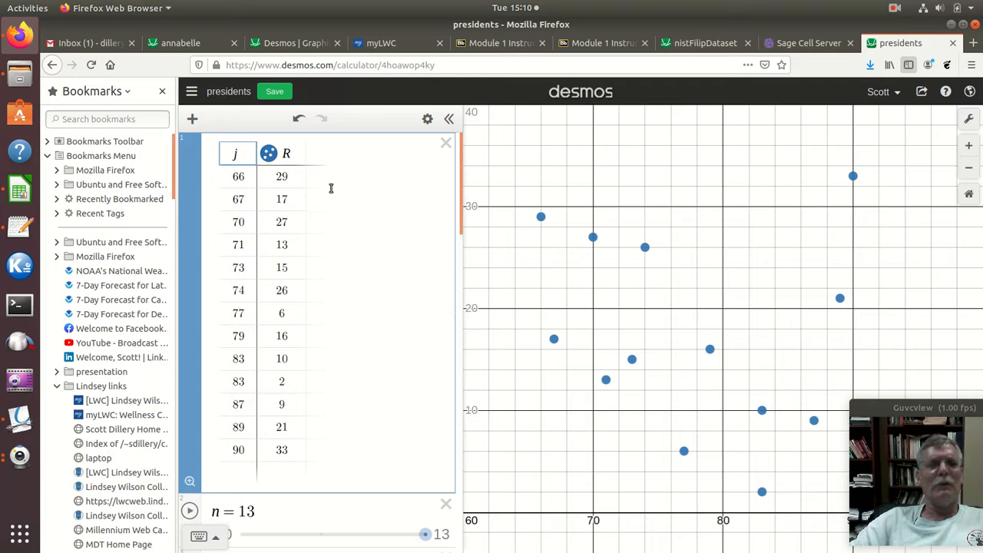
{"action": "key", "text": "BackSpace"}
{"action": "type", "text": "h"}
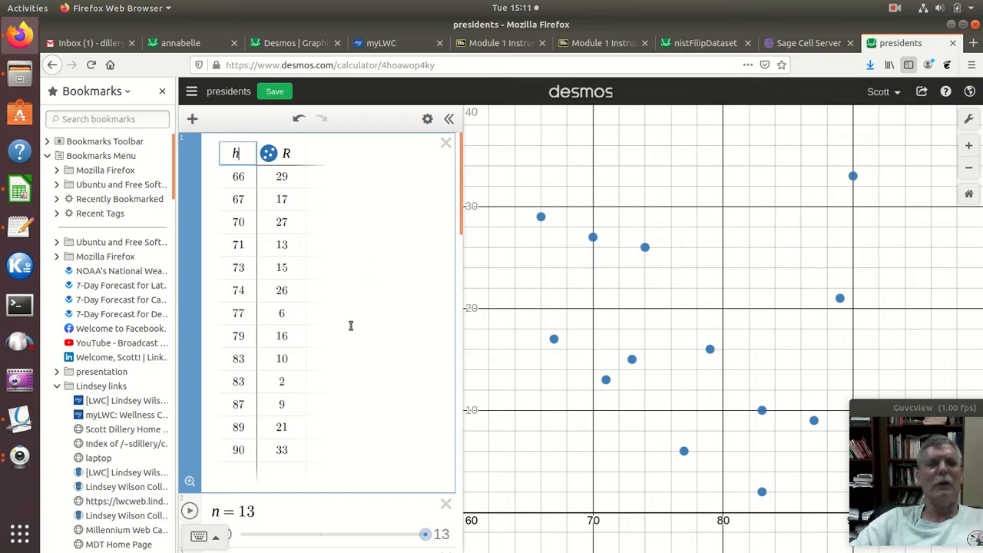
Examine the linear regression R ~ a₁h + b term by term and compare its variables with the data table's columns.
{"action": "scroll", "coordinate": [323, 292], "scroll_direction": "down", "scroll_amount": 2}
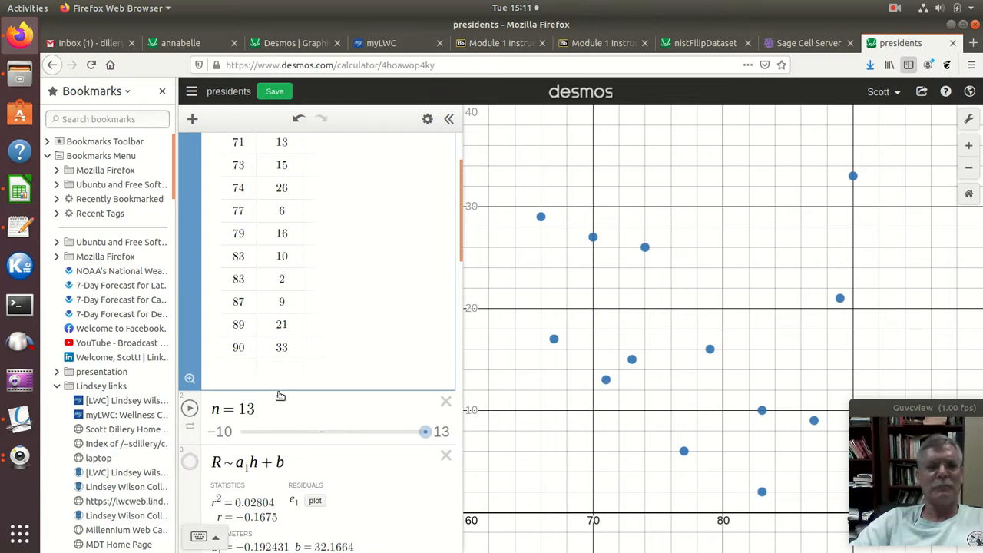
{"action": "scroll", "coordinate": [281, 399], "scroll_direction": "down", "scroll_amount": 2}
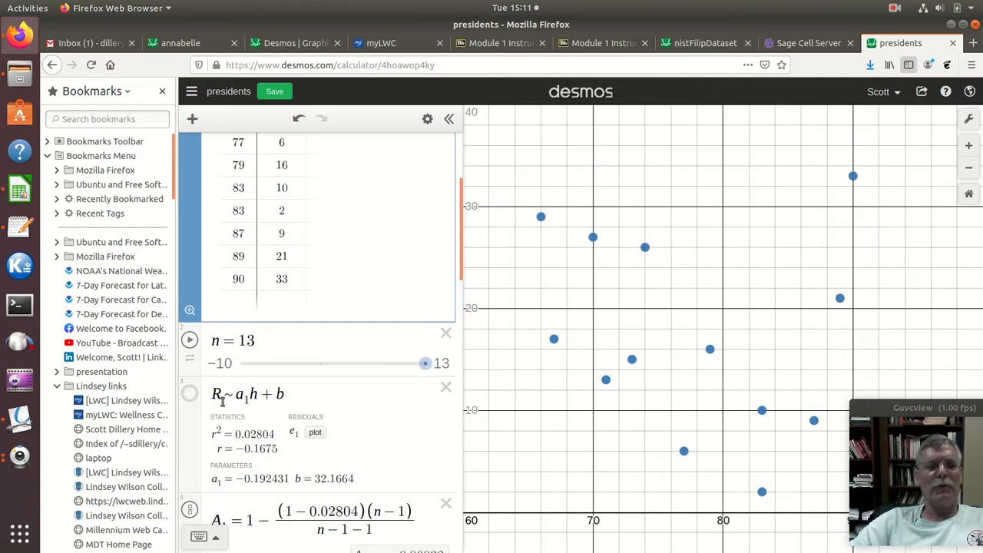
{"action": "scroll", "coordinate": [279, 315], "scroll_direction": "up", "scroll_amount": 4}
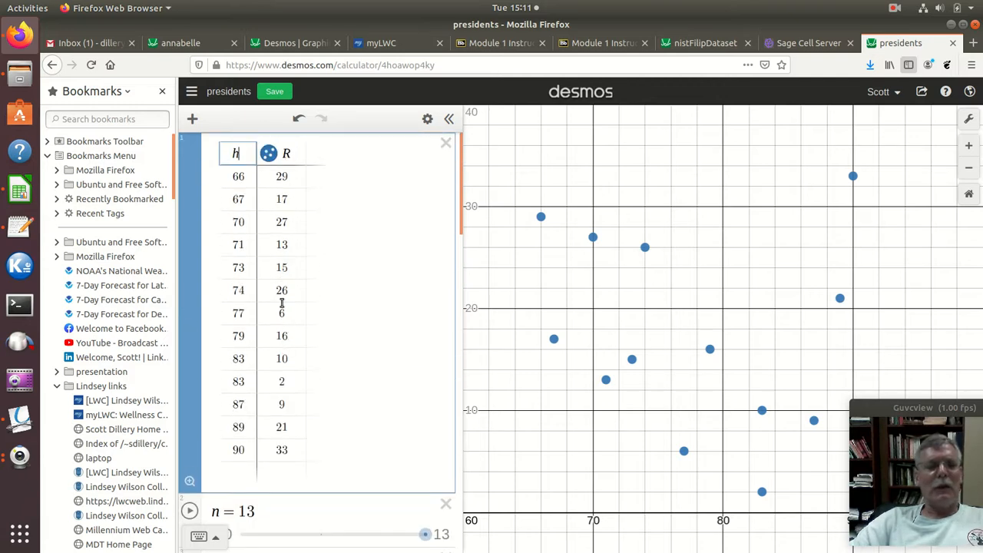
{"action": "scroll", "coordinate": [278, 307], "scroll_direction": "down", "scroll_amount": 1}
{"action": "scroll", "coordinate": [273, 253], "scroll_direction": "up", "scroll_amount": 1}
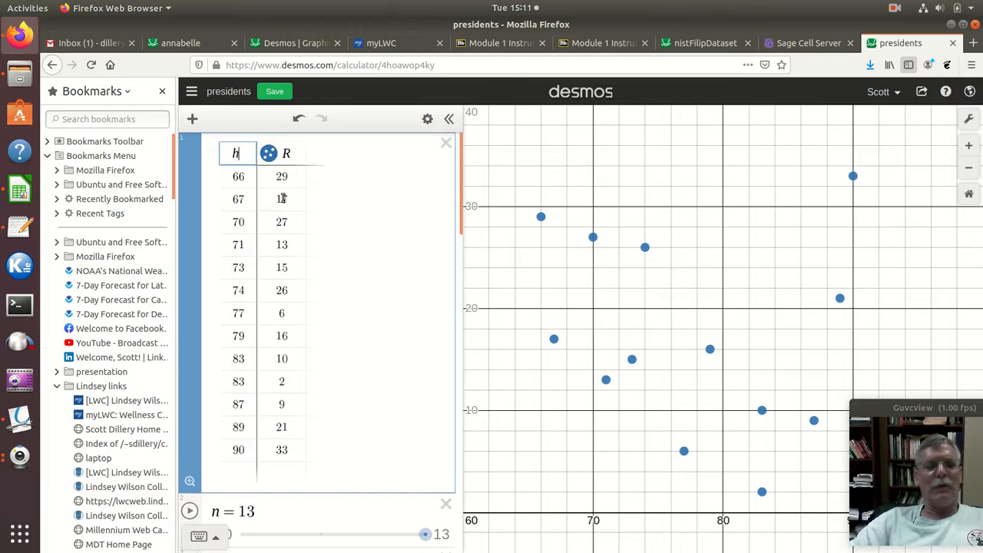
{"action": "scroll", "coordinate": [284, 230], "scroll_direction": "down", "scroll_amount": 5}
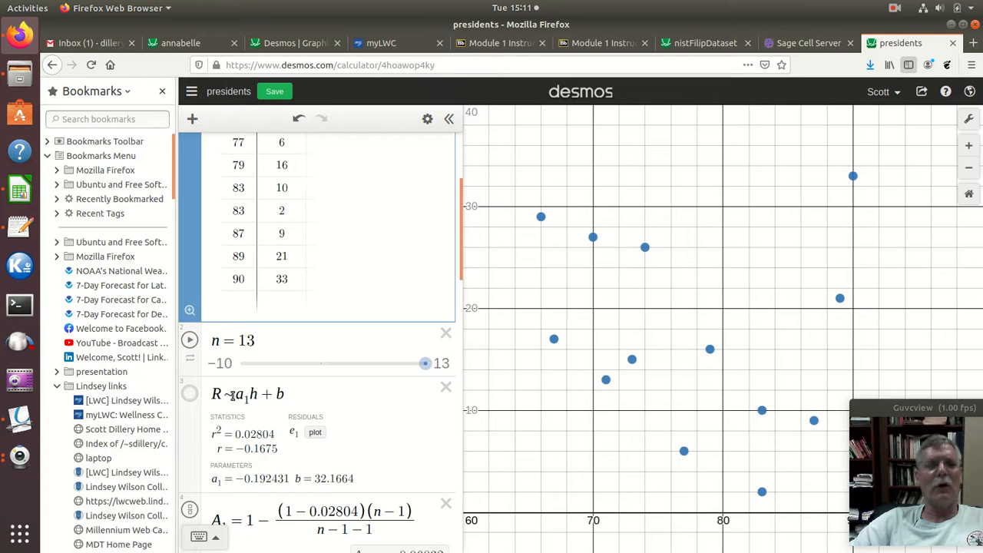
{"action": "left_click_drag", "start_coordinate": [232, 394], "coordinate": [225, 397]}
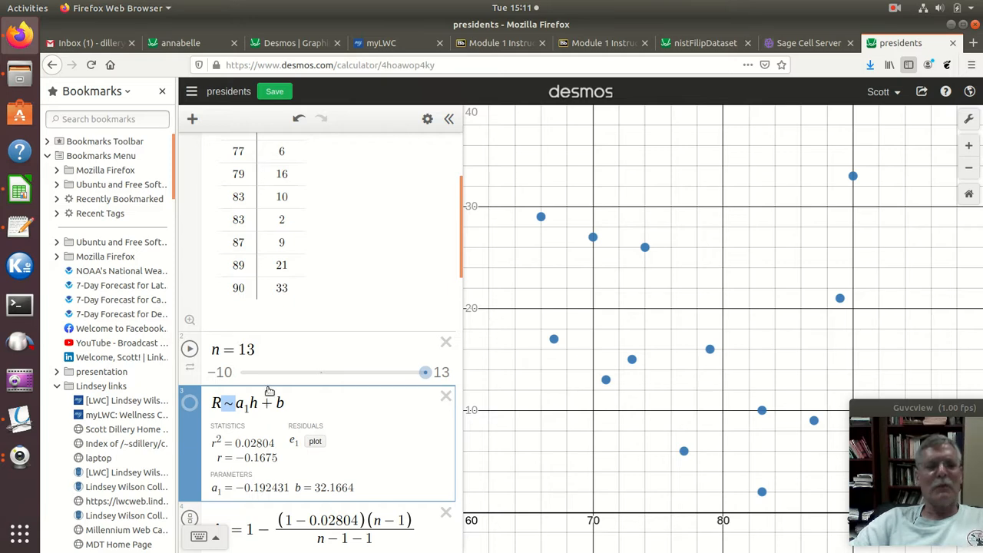
{"action": "left_click", "coordinate": [265, 407]}
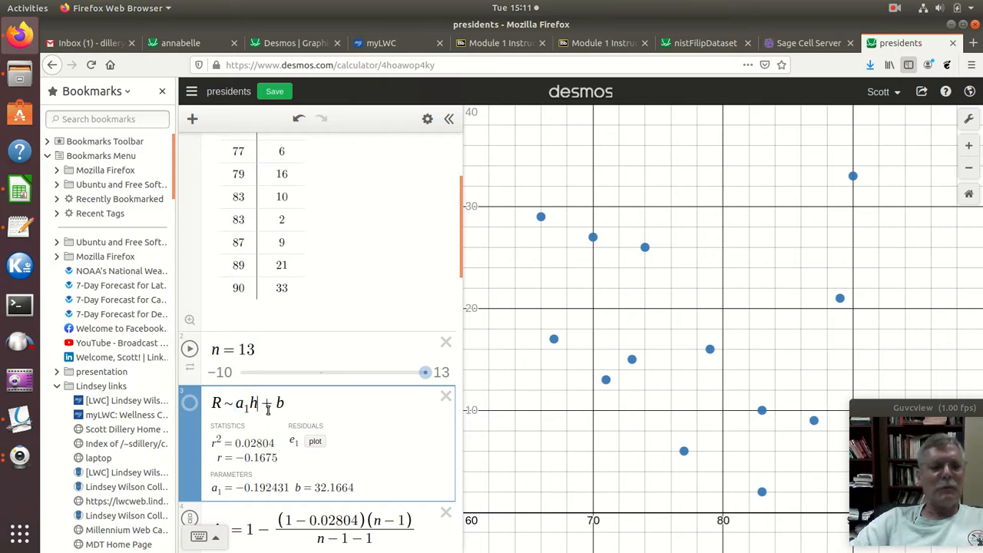
{"action": "left_click", "coordinate": [243, 407]}
{"action": "type", "text": "1"}
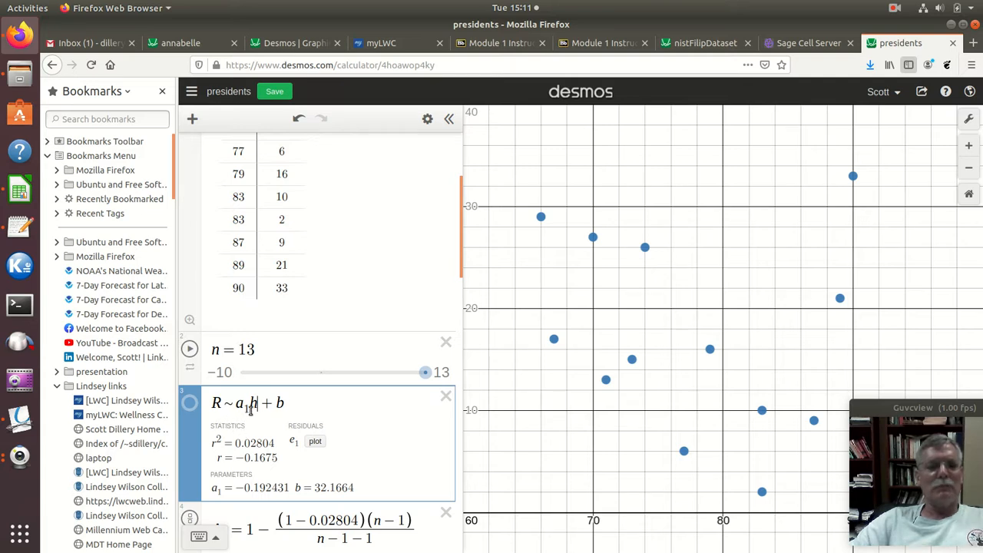
{"action": "left_click_drag", "start_coordinate": [250, 405], "coordinate": [234, 403]}
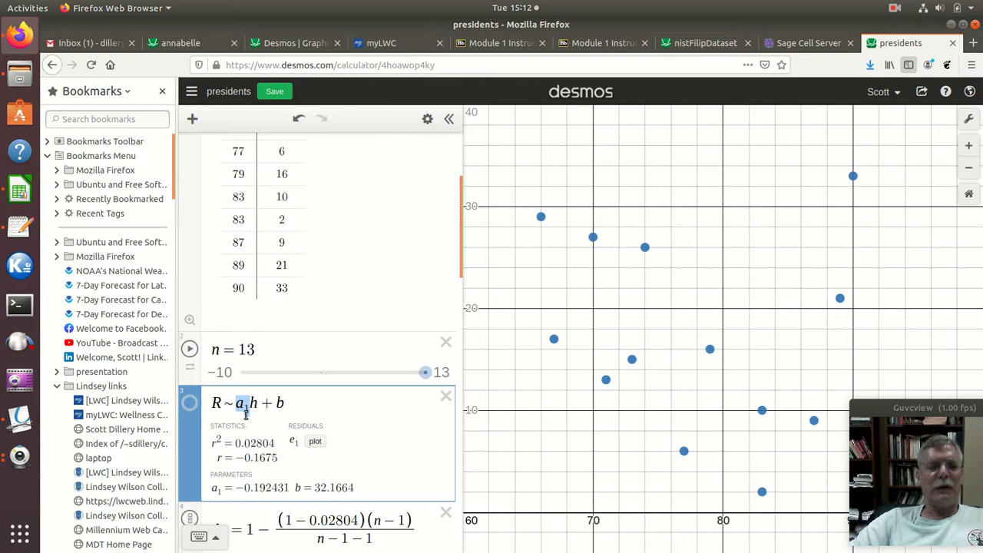
{"action": "left_click", "coordinate": [256, 413]}
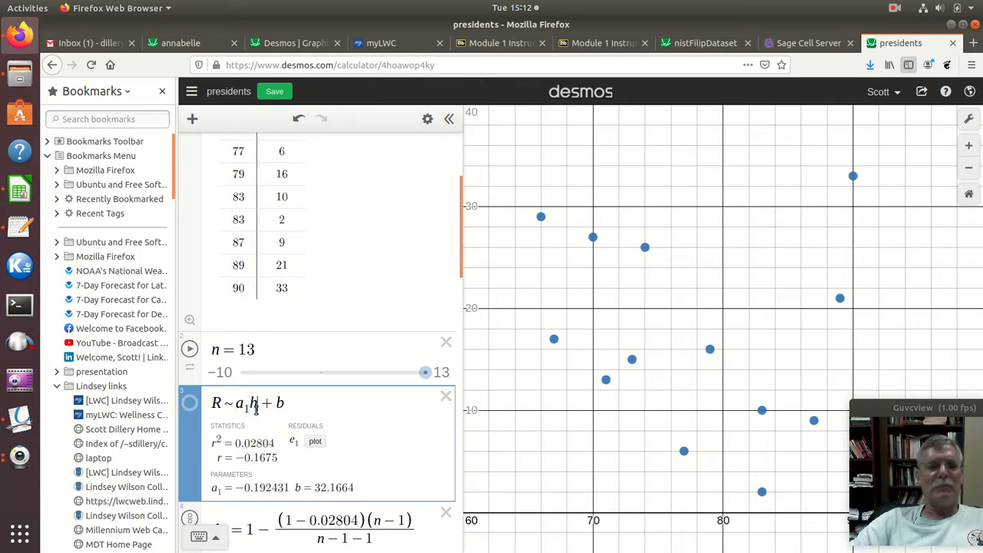
{"action": "left_click", "coordinate": [282, 409]}
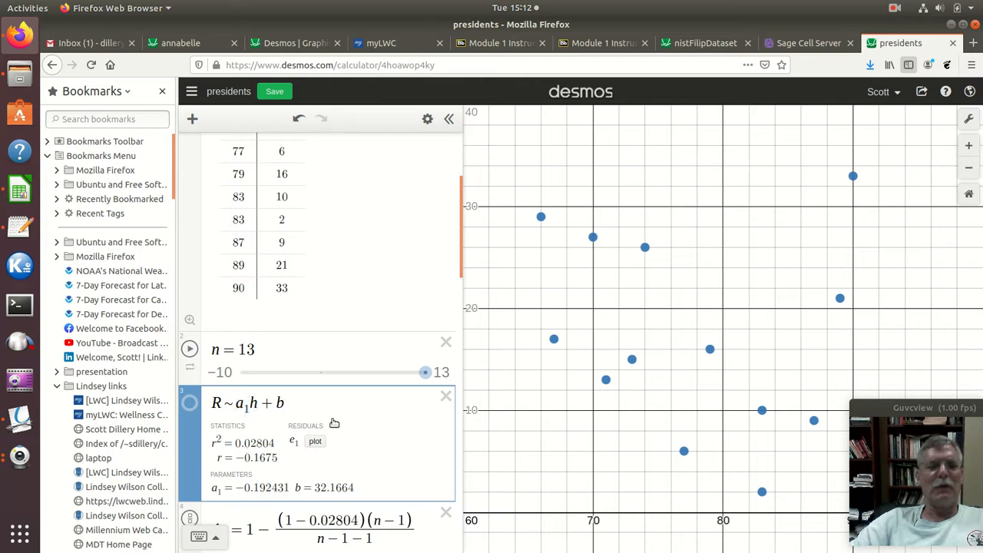
Show the linear regression R ~ a₁h + b on the graph and select its adjusted R² expression A₁.
{"action": "scroll", "coordinate": [334, 411], "scroll_direction": "down", "scroll_amount": 2}
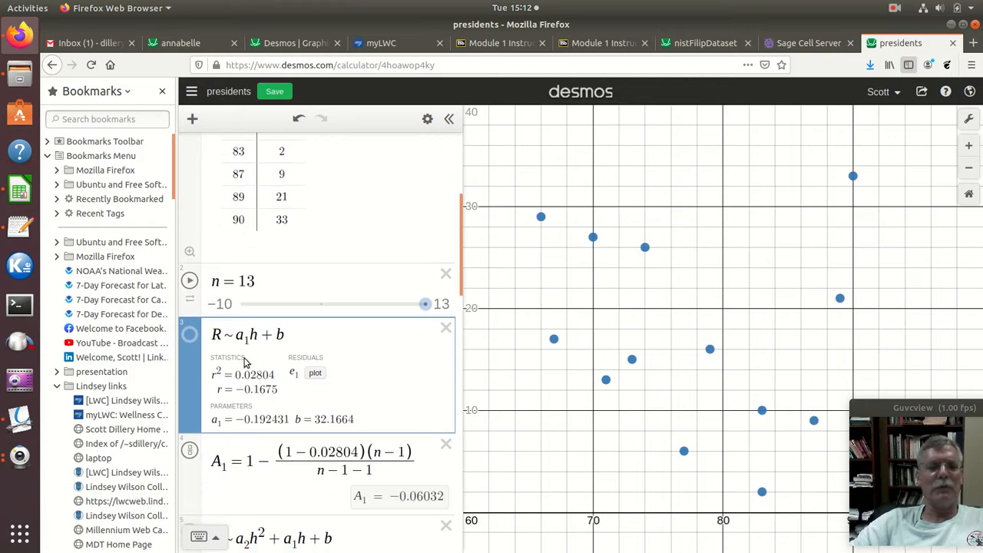
{"action": "left_click", "coordinate": [189, 337]}
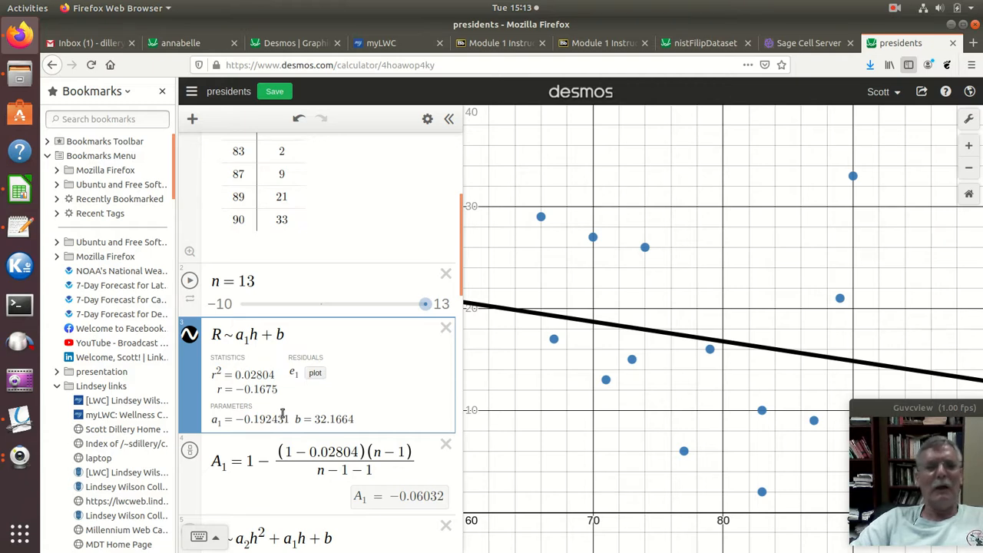
{"action": "scroll", "coordinate": [280, 410], "scroll_direction": "down", "scroll_amount": 2}
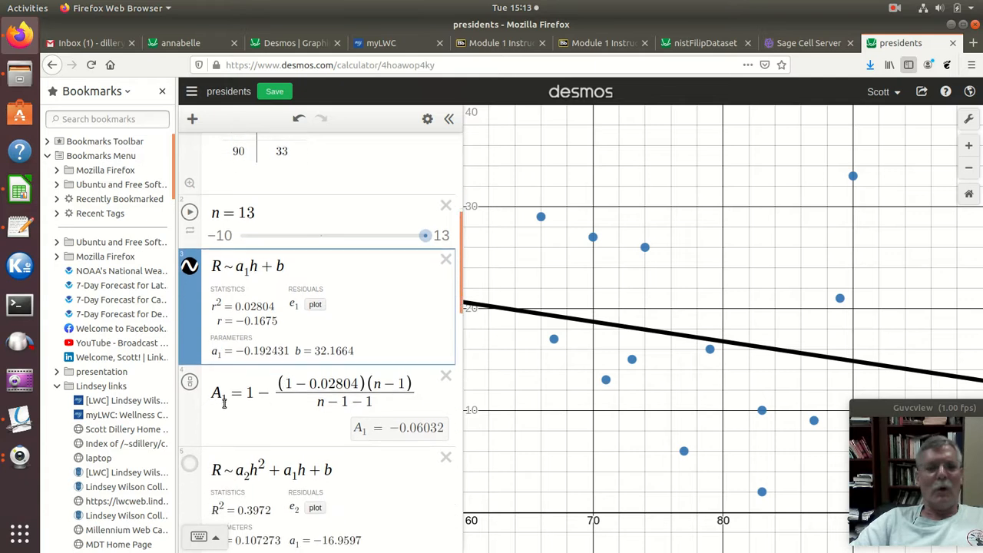
{"action": "left_click", "coordinate": [213, 396]}
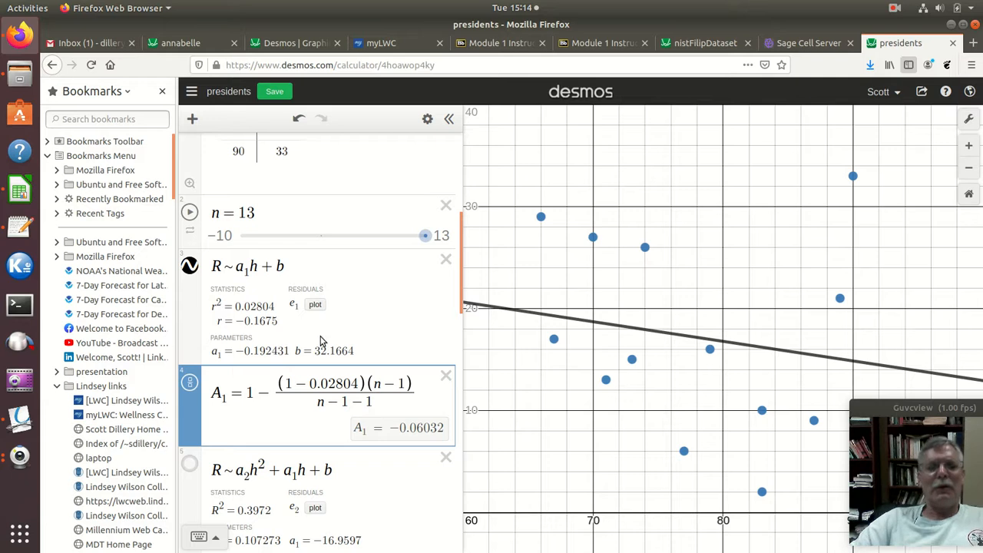
Show the quadratic regression R ~ a₂h² + a₁h + b on the graph.
{"action": "scroll", "coordinate": [321, 341], "scroll_direction": "down", "scroll_amount": 3}
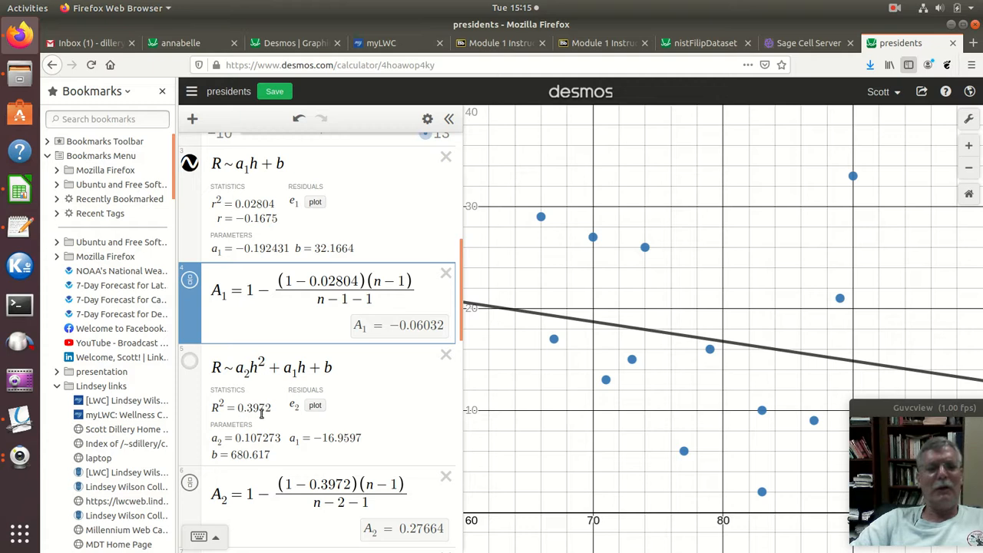
{"action": "scroll", "coordinate": [267, 405], "scroll_direction": "down", "scroll_amount": 1}
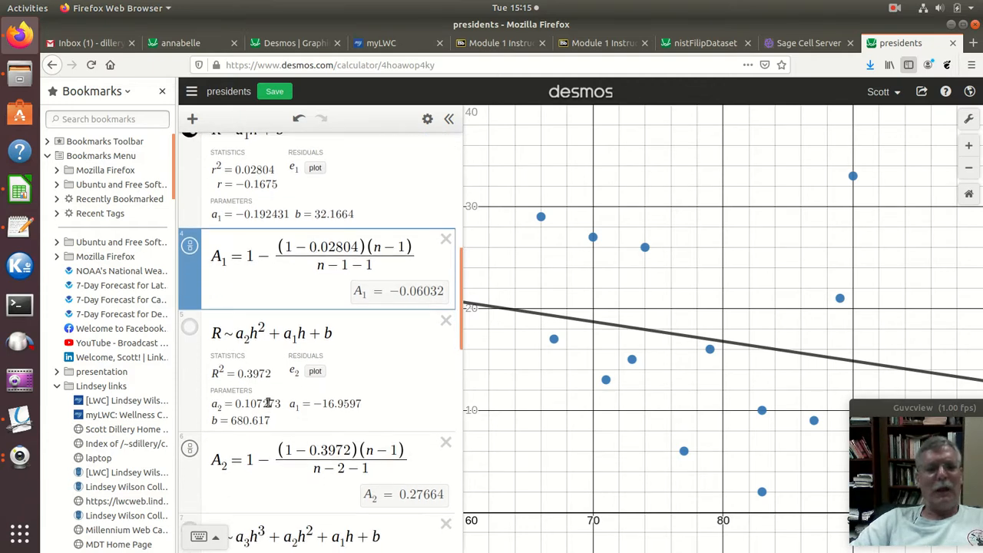
{"action": "left_click", "coordinate": [191, 328]}
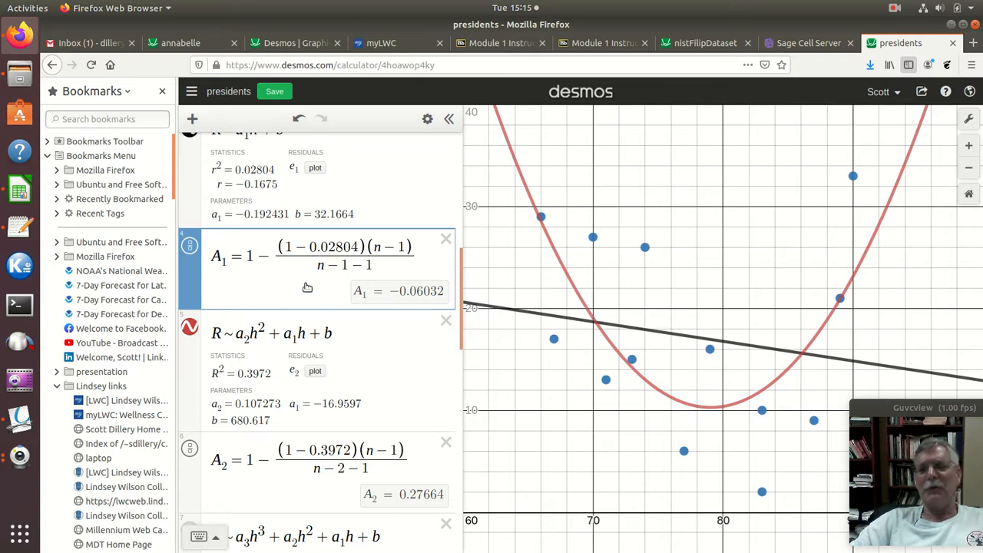
Compare the linear and quadratic models' R² and adjusted R² expressions, and hide the linear regression line.
{"action": "scroll", "coordinate": [305, 296], "scroll_direction": "down", "scroll_amount": 2}
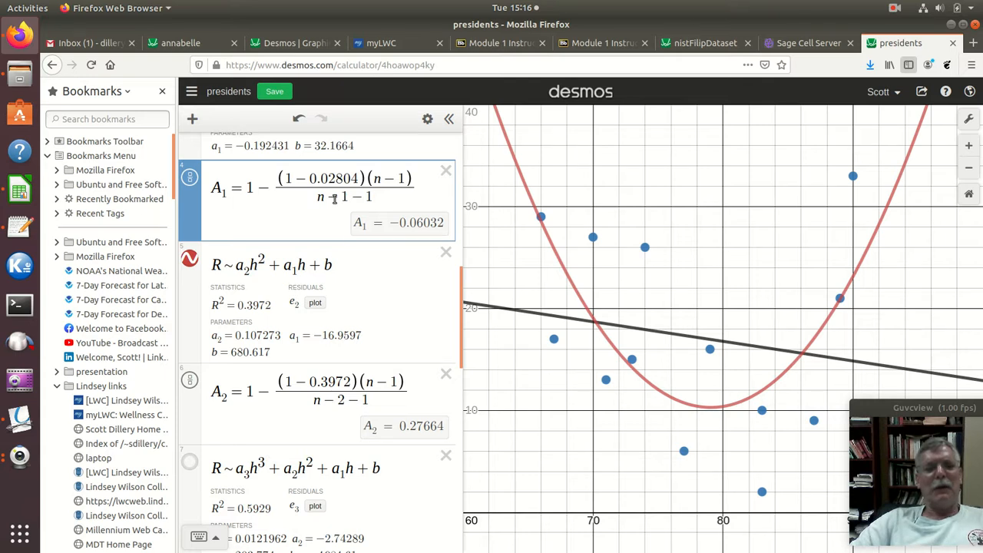
{"action": "scroll", "coordinate": [312, 199], "scroll_direction": "up", "scroll_amount": 3}
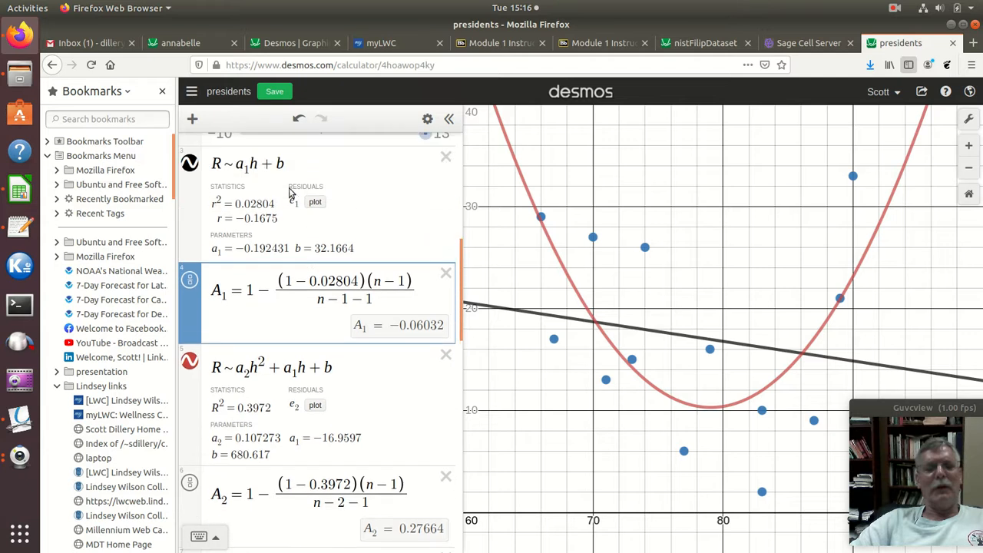
{"action": "scroll", "coordinate": [329, 342], "scroll_direction": "down", "scroll_amount": 5}
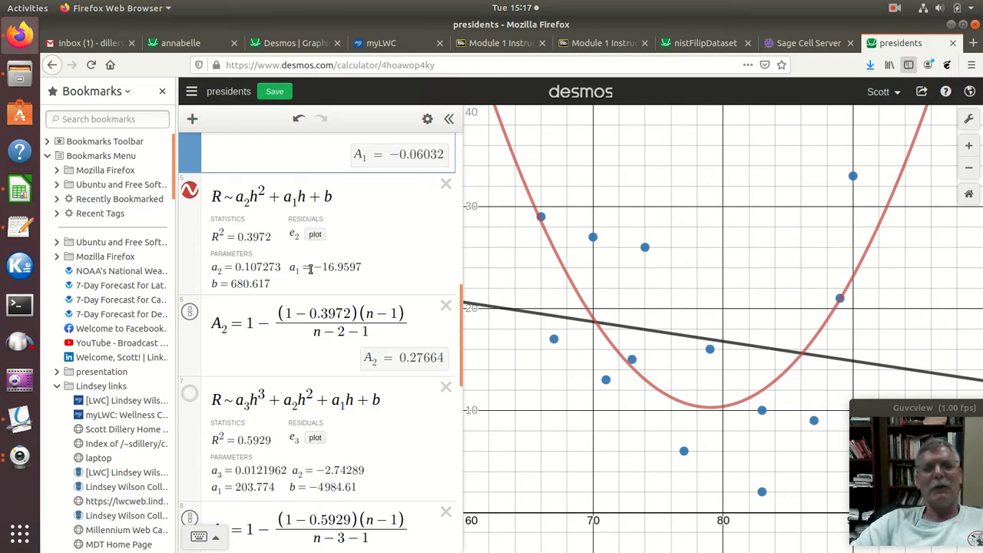
{"action": "scroll", "coordinate": [253, 230], "scroll_direction": "up", "scroll_amount": 2}
{"action": "scroll", "coordinate": [201, 183], "scroll_direction": "up", "scroll_amount": 1}
{"action": "left_click", "coordinate": [190, 198]}
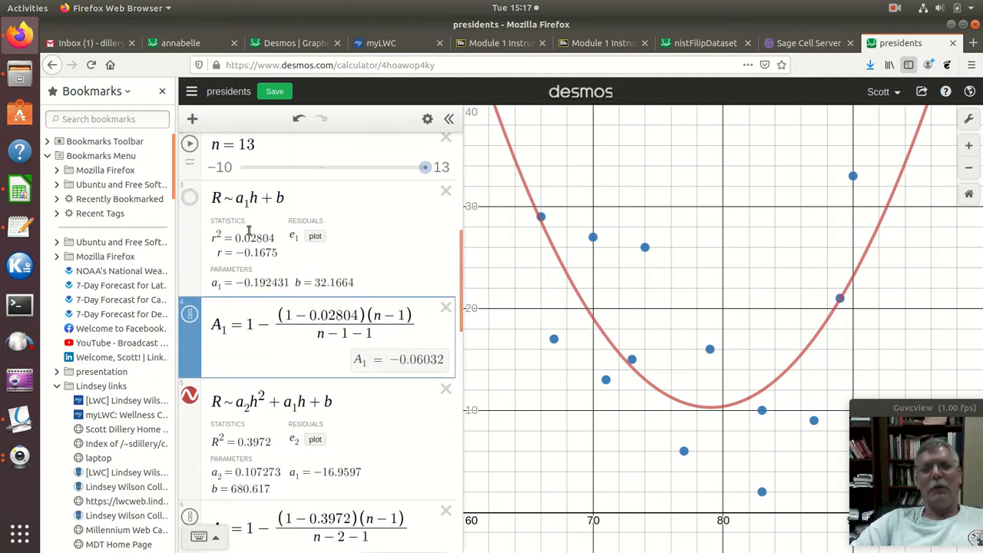
Show the cubic regression R ~ a₃h³ + a₂h² + a₁h + b on the graph and review its R² and A₃ entries.
{"action": "scroll", "coordinate": [259, 232], "scroll_direction": "down", "scroll_amount": 2}
{"action": "scroll", "coordinate": [262, 231], "scroll_direction": "down", "scroll_amount": 4}
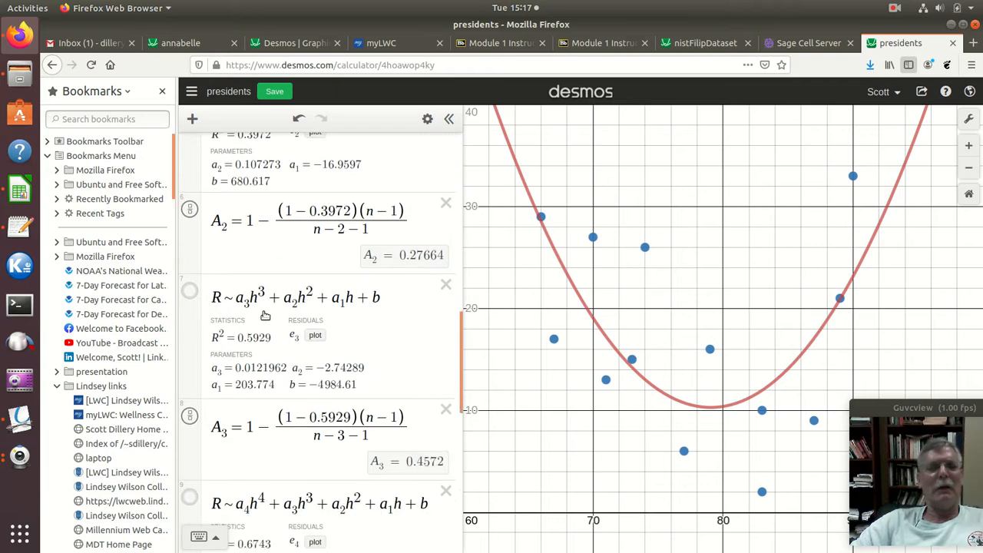
{"action": "left_click", "coordinate": [193, 294]}
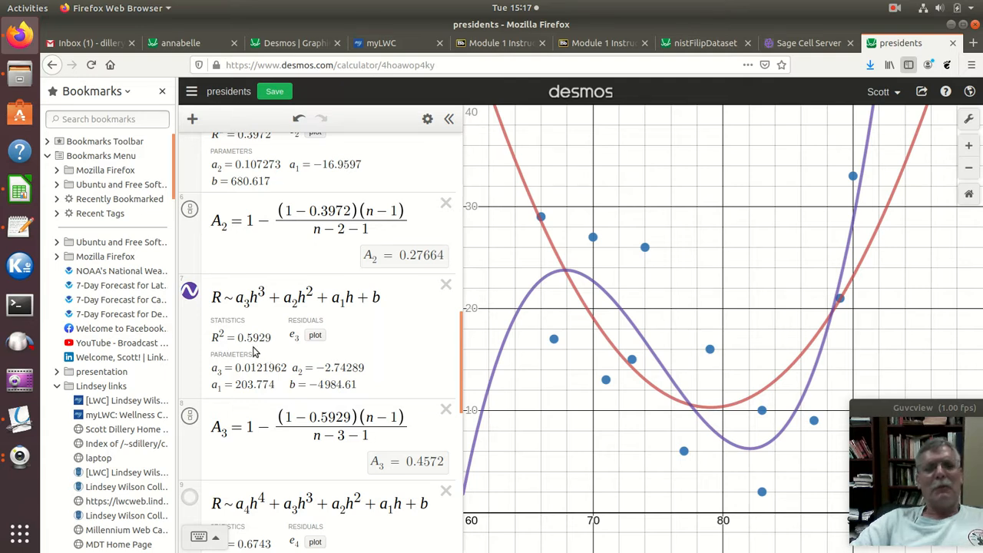
{"action": "scroll", "coordinate": [255, 351], "scroll_direction": "down", "scroll_amount": 3}
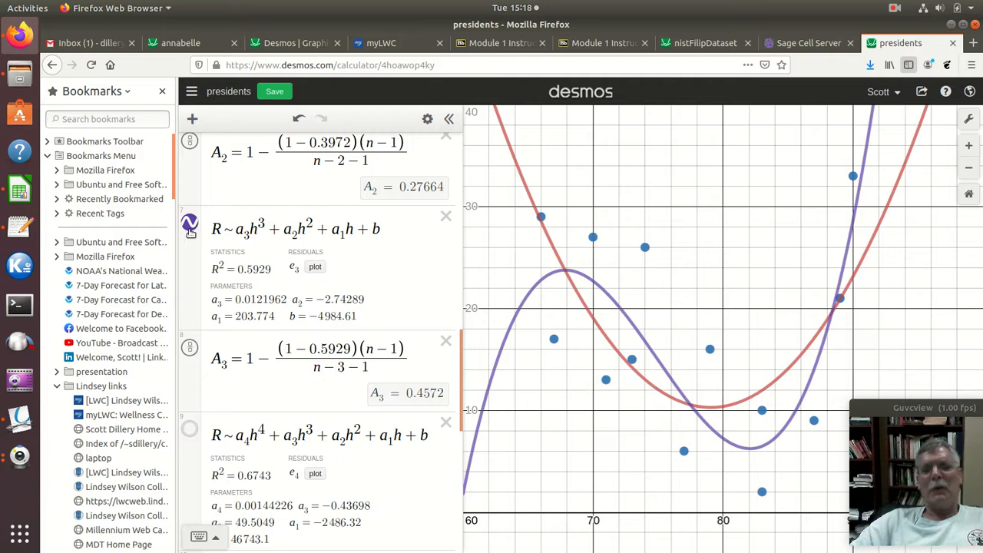
{"action": "scroll", "coordinate": [235, 258], "scroll_direction": "up", "scroll_amount": 5}
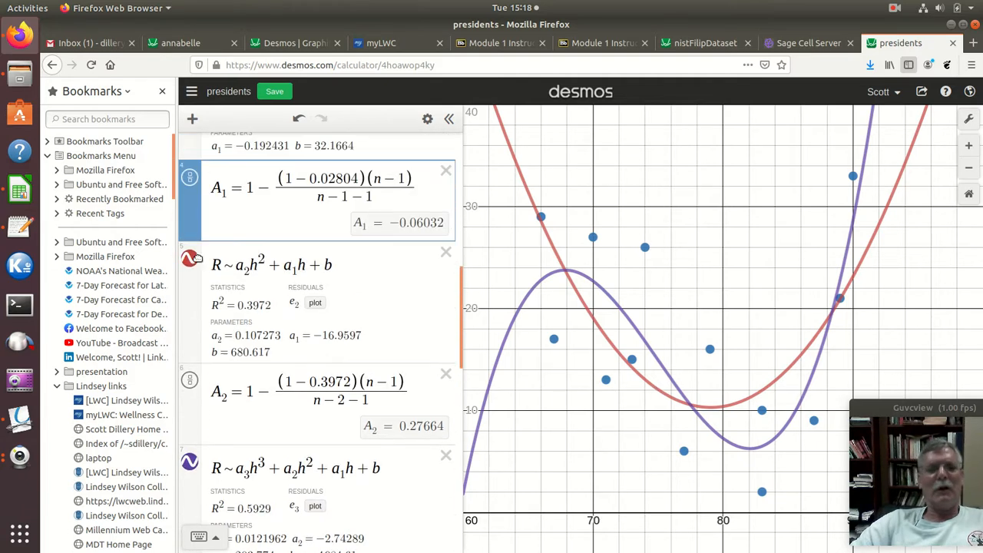
Hide the quadratic curve and show the quartic regression R ~ a₄h⁴ + a₃h³ + a₂h² + a₁h + b on the graph.
{"action": "left_click", "coordinate": [191, 263]}
{"action": "scroll", "coordinate": [203, 271], "scroll_direction": "down", "scroll_amount": 6}
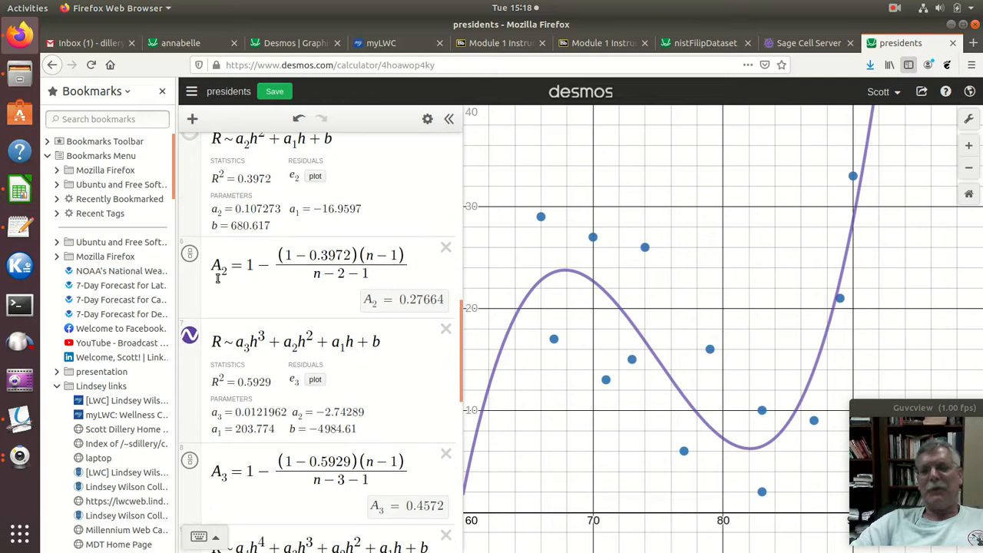
{"action": "scroll", "coordinate": [217, 278], "scroll_direction": "down", "scroll_amount": 1}
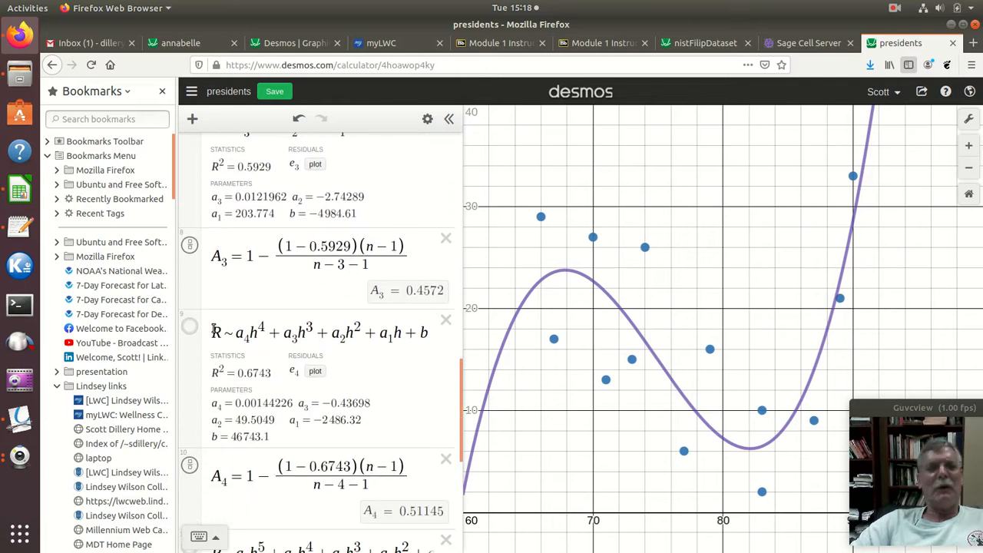
{"action": "left_click", "coordinate": [191, 327]}
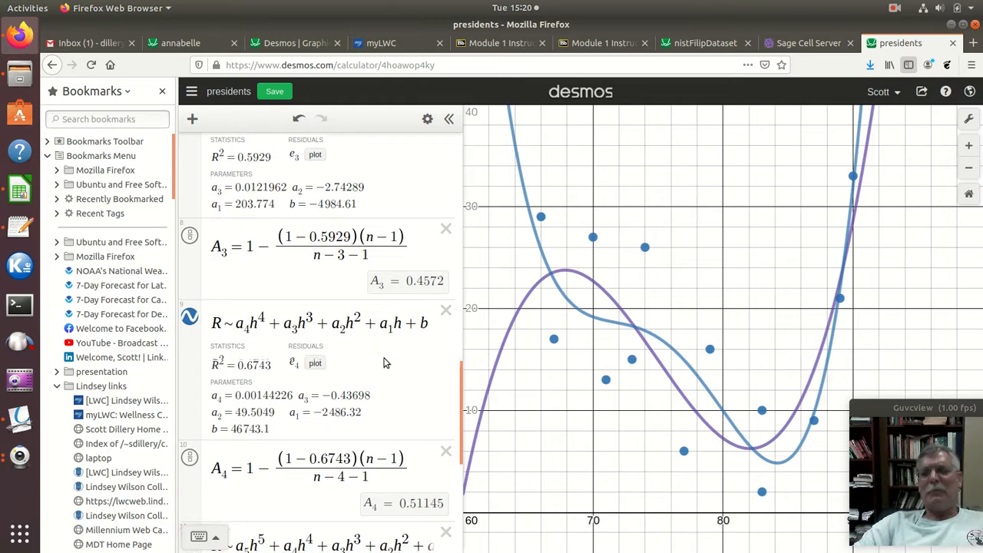
Compare the cubic and quartic models' R² and adjusted R² entries, and hide the cubic curve.
{"action": "scroll", "coordinate": [242, 323], "scroll_direction": "down", "scroll_amount": 2}
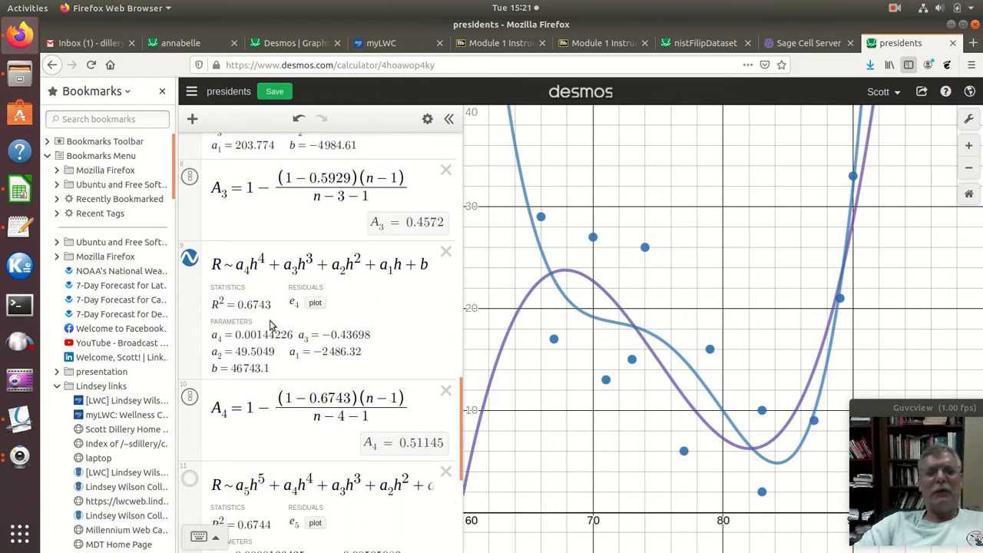
{"action": "scroll", "coordinate": [272, 324], "scroll_direction": "up", "scroll_amount": 3}
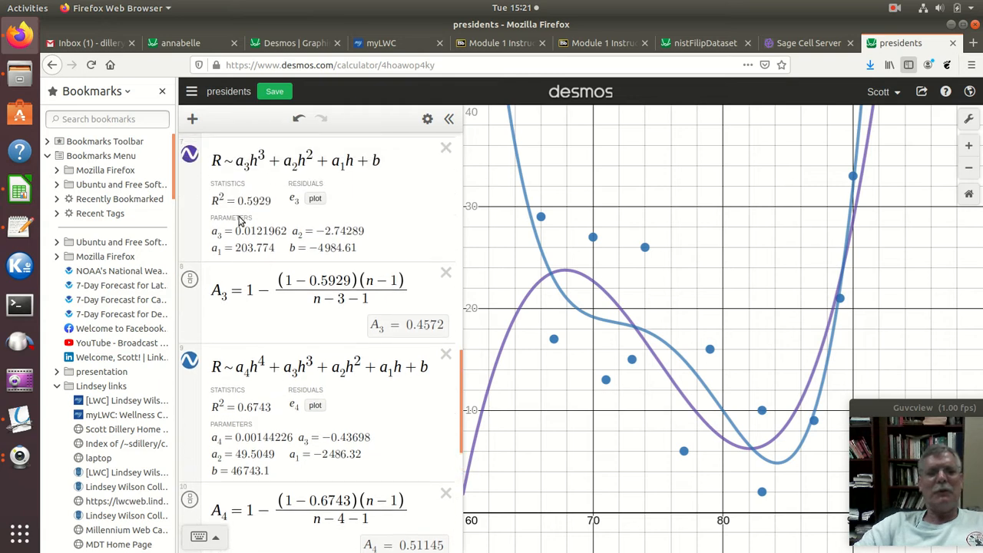
{"action": "scroll", "coordinate": [276, 346], "scroll_direction": "down", "scroll_amount": 2}
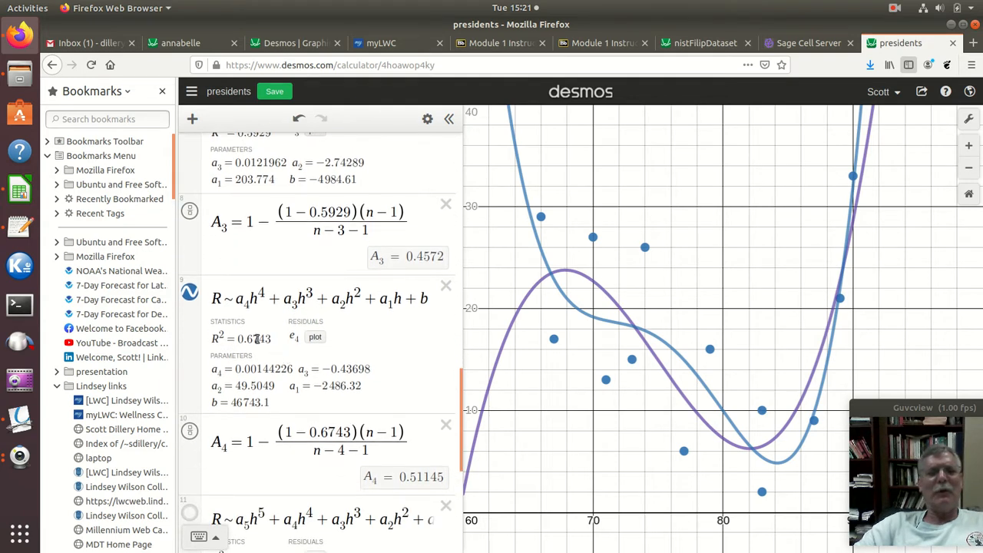
{"action": "scroll", "coordinate": [305, 359], "scroll_direction": "down", "scroll_amount": 1}
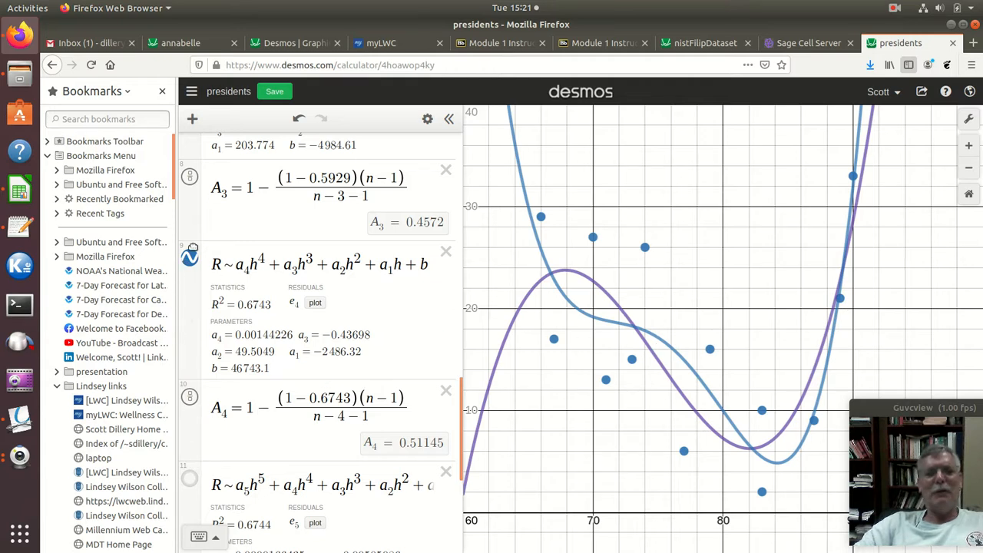
{"action": "scroll", "coordinate": [191, 231], "scroll_direction": "up", "scroll_amount": 3}
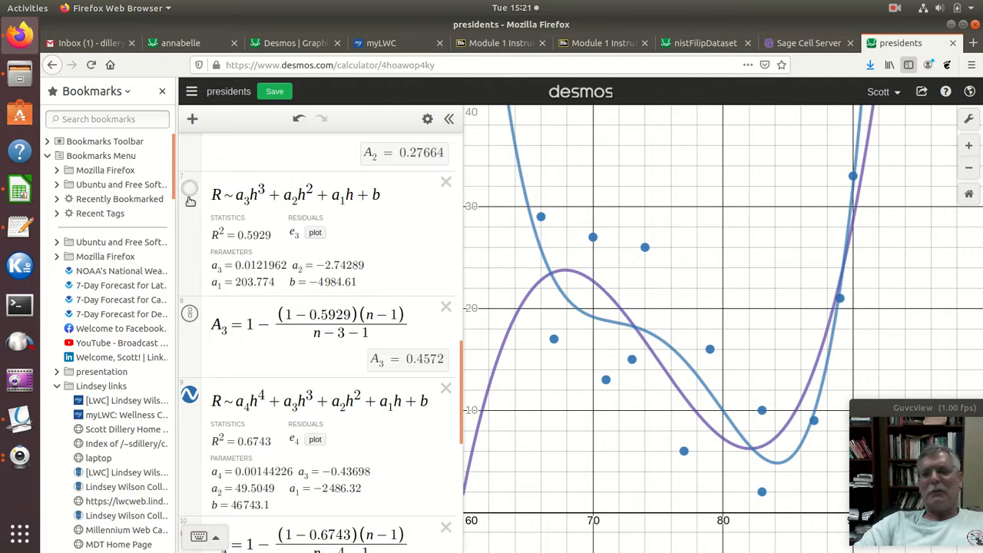
{"action": "left_click", "coordinate": [190, 195]}
Show the fifth-degree regression on the graph and compare its R² and A₅ entries with the quartic model's.
{"action": "scroll", "coordinate": [192, 345], "scroll_direction": "down", "scroll_amount": 4}
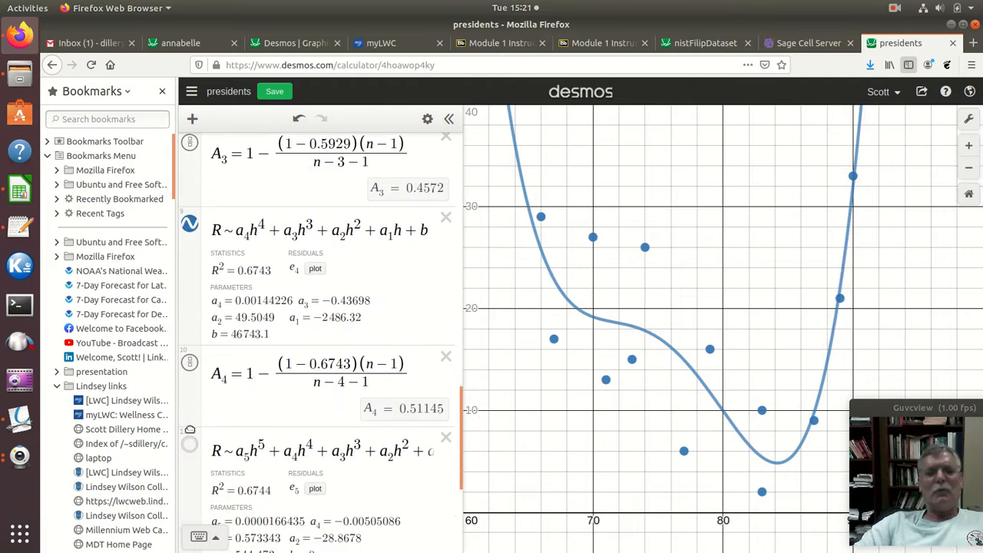
{"action": "left_click", "coordinate": [190, 445]}
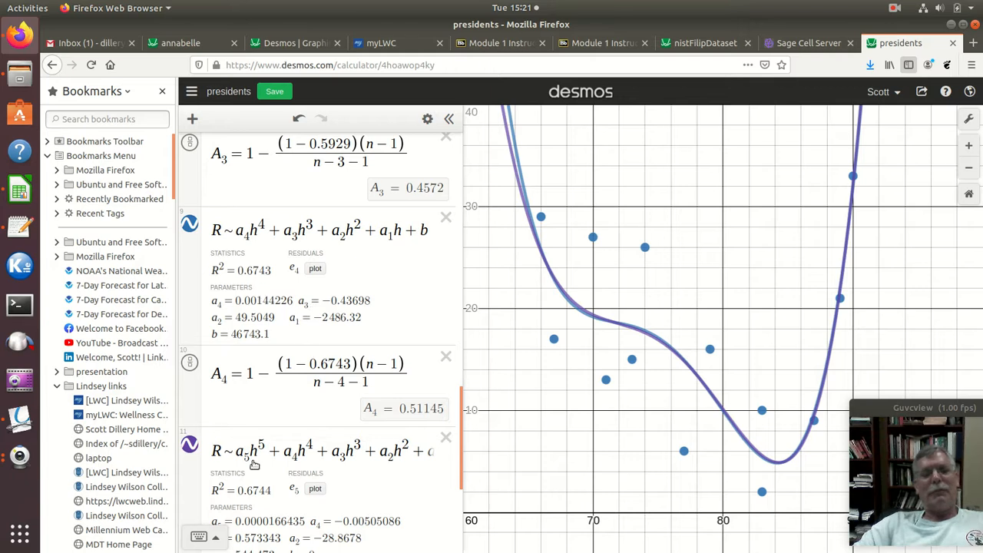
{"action": "scroll", "coordinate": [274, 330], "scroll_direction": "down", "scroll_amount": 5}
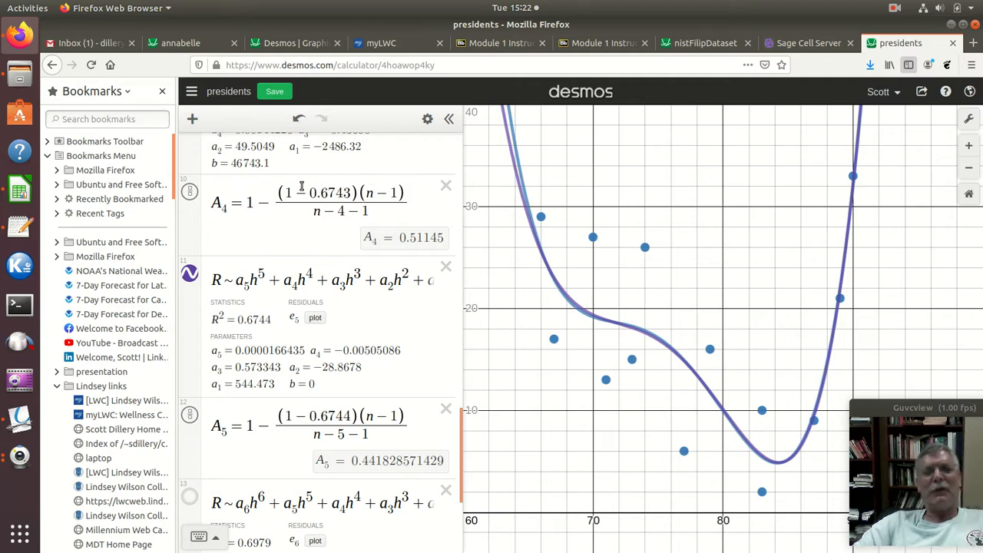
{"action": "scroll", "coordinate": [317, 204], "scroll_direction": "up", "scroll_amount": 5}
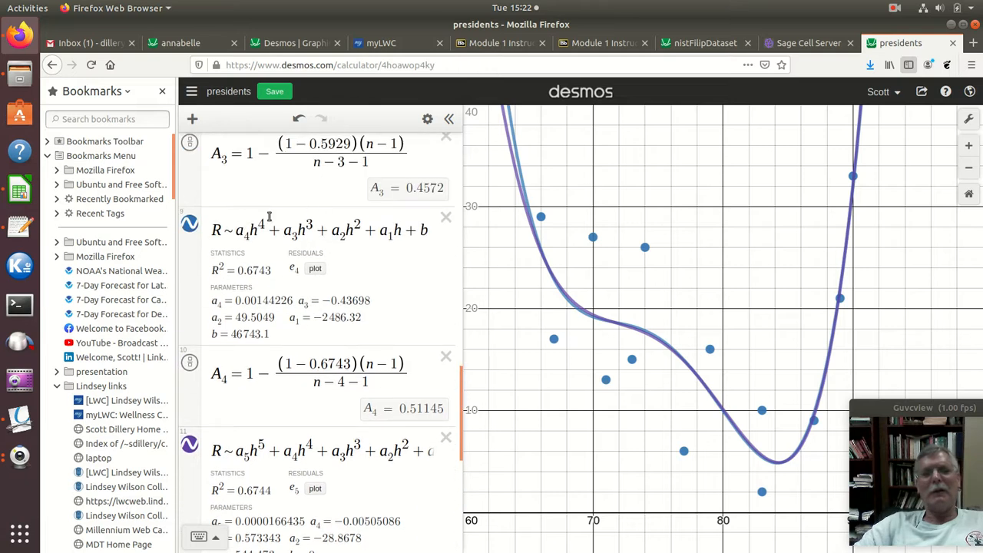
{"action": "scroll", "coordinate": [342, 287], "scroll_direction": "down", "scroll_amount": 4}
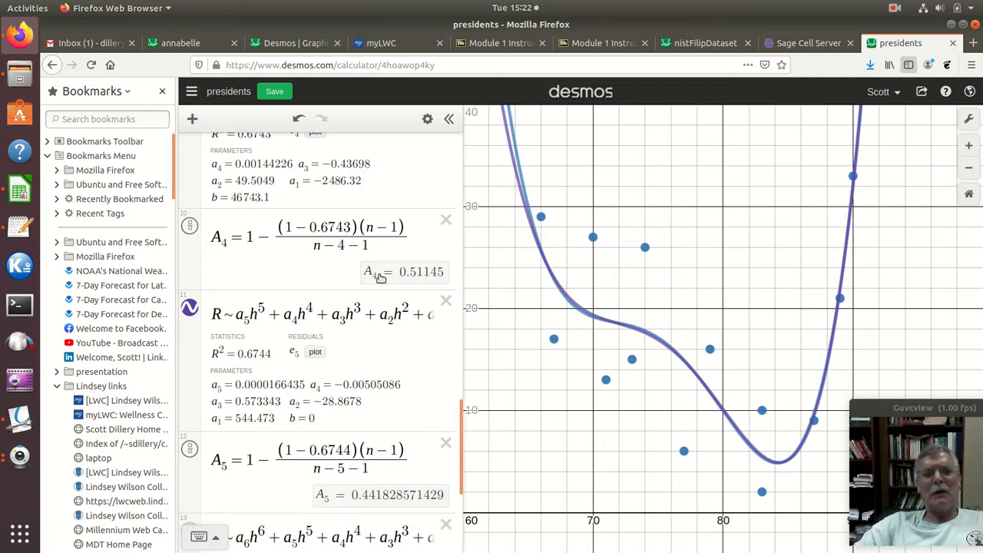
{"action": "scroll", "coordinate": [357, 335], "scroll_direction": "down", "scroll_amount": 2}
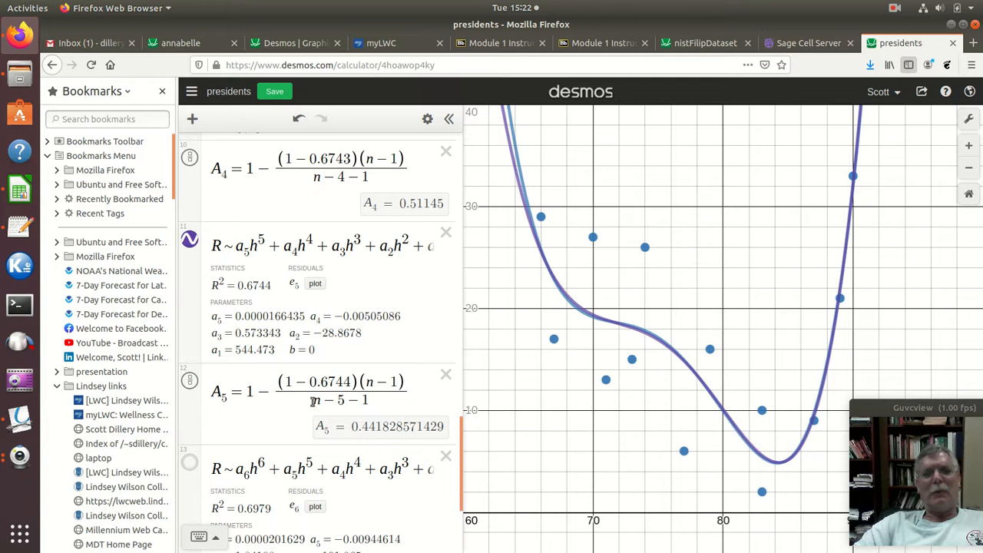
Show the sixth-degree regression on the graph and rename its adjusted R² expression to A₆.
{"action": "scroll", "coordinate": [308, 396], "scroll_direction": "down", "scroll_amount": 3}
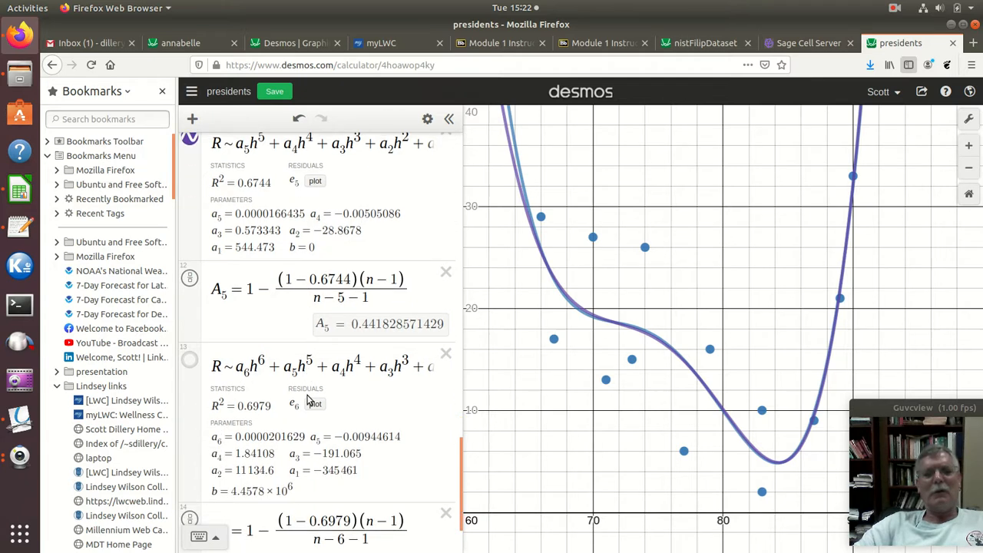
{"action": "left_click", "coordinate": [190, 360]}
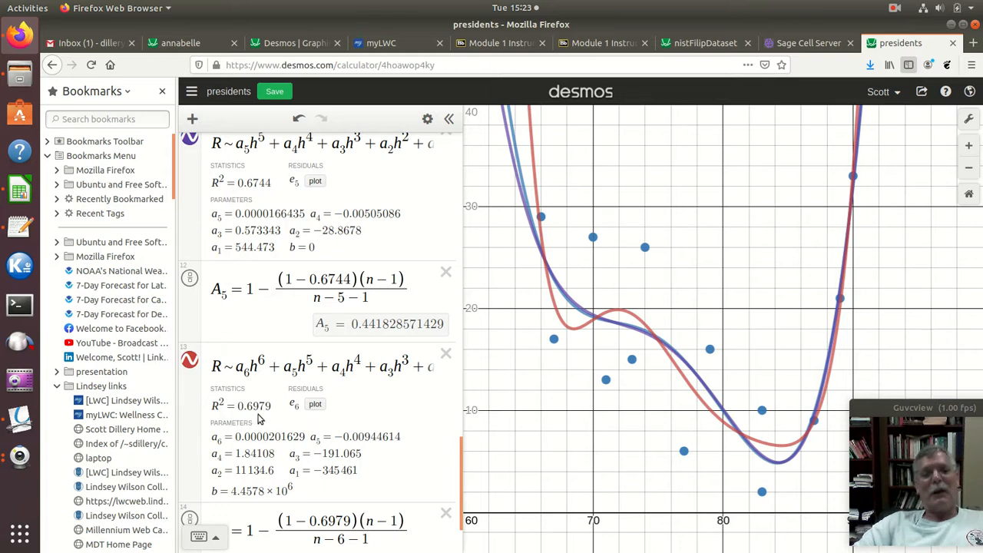
{"action": "scroll", "coordinate": [261, 412], "scroll_direction": "down", "scroll_amount": 3}
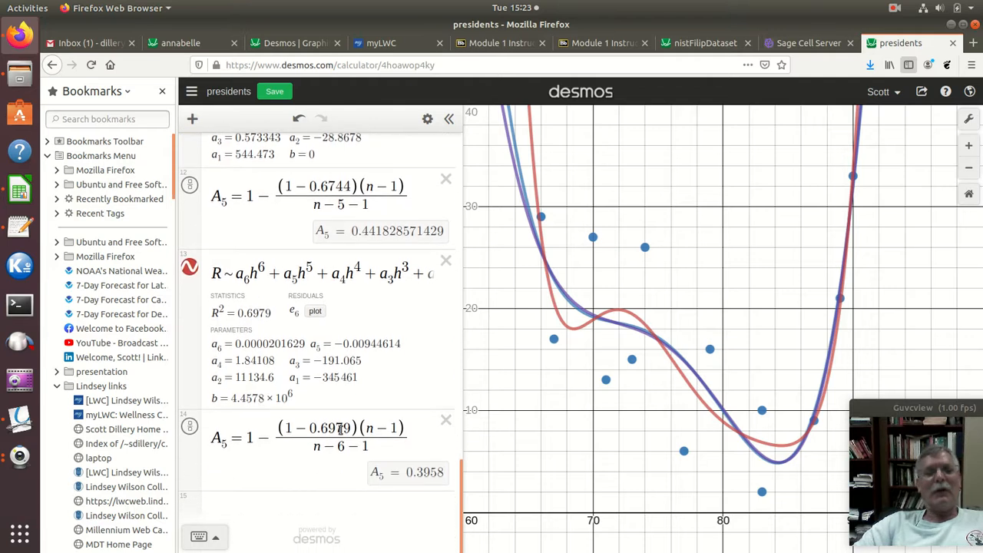
{"action": "left_click_drag", "start_coordinate": [411, 476], "coordinate": [433, 471]}
{"action": "left_click", "coordinate": [422, 489]}
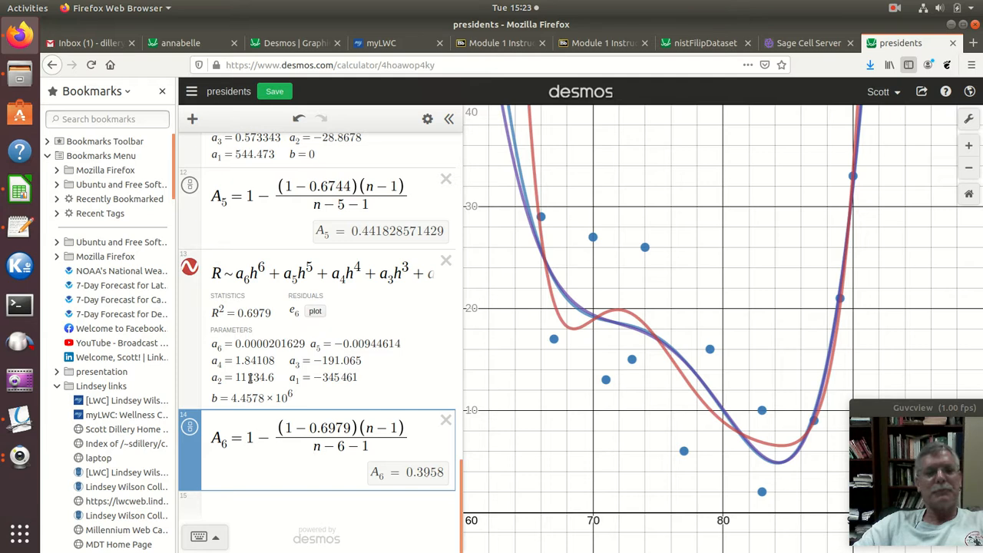
Examine the adjusted R² values from A₂ through A₆ to see how they change with the polynomial degree.
{"action": "scroll", "coordinate": [278, 343], "scroll_direction": "up", "scroll_amount": 10}
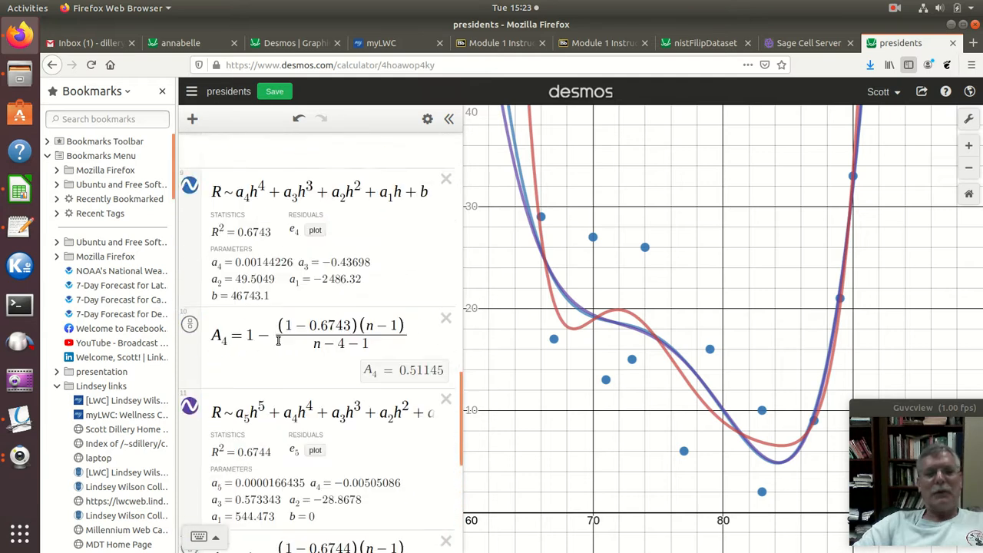
{"action": "scroll", "coordinate": [278, 342], "scroll_direction": "up", "scroll_amount": 5}
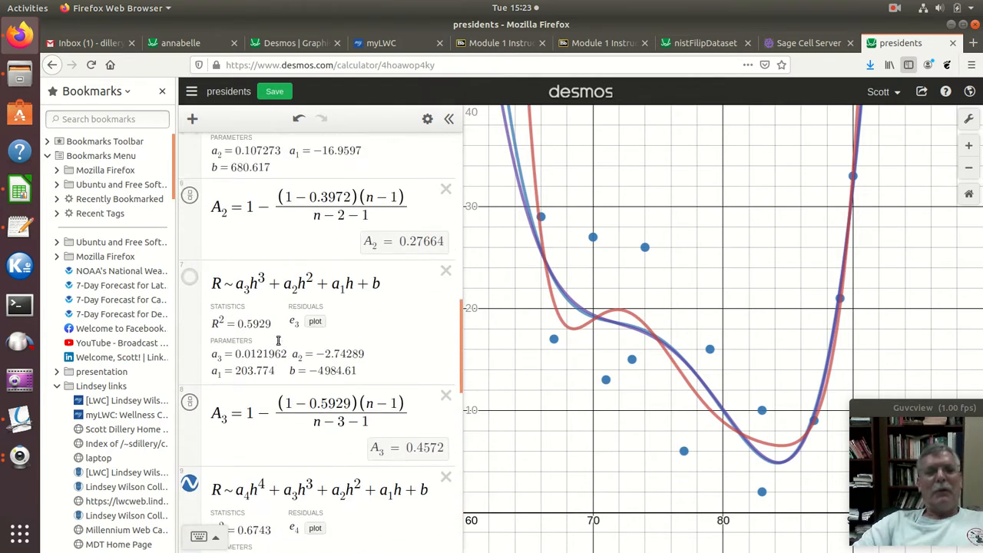
{"action": "scroll", "coordinate": [278, 341], "scroll_direction": "down", "scroll_amount": 2}
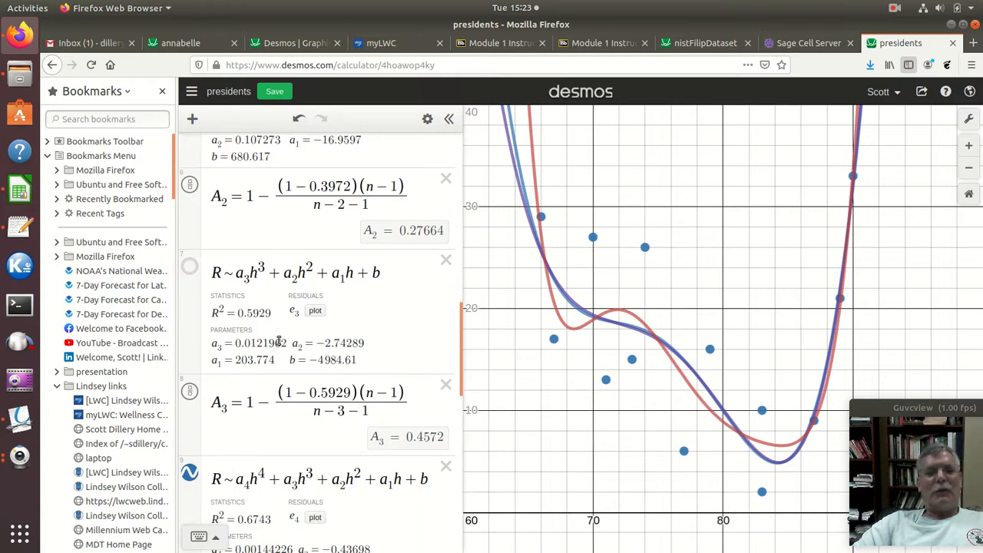
{"action": "scroll", "coordinate": [347, 393], "scroll_direction": "up", "scroll_amount": 3}
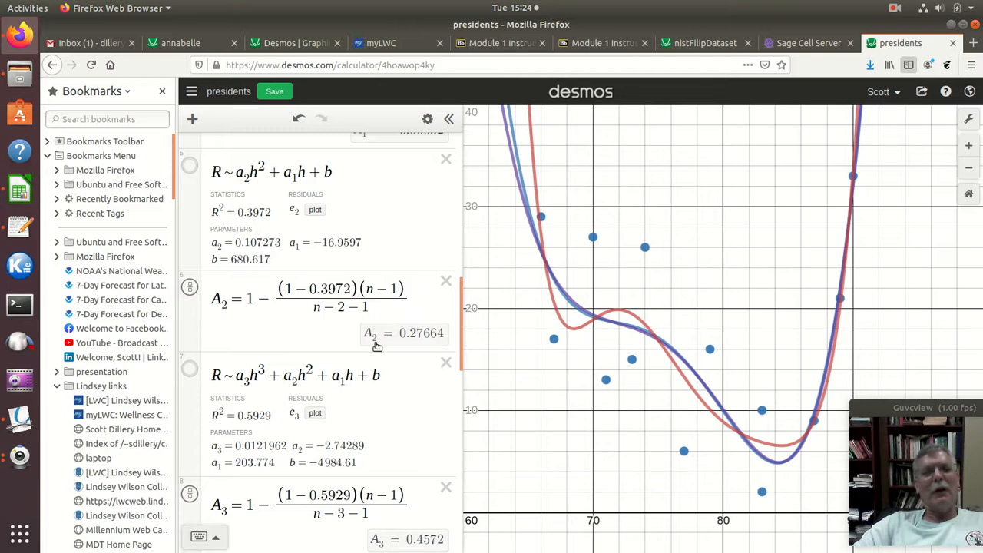
{"action": "scroll", "coordinate": [327, 349], "scroll_direction": "down", "scroll_amount": 5}
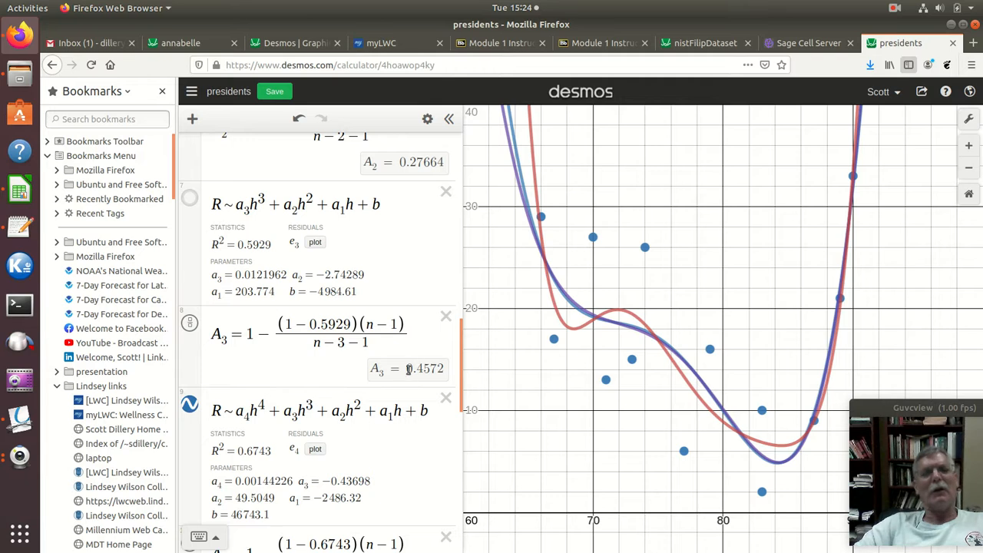
{"action": "scroll", "coordinate": [339, 391], "scroll_direction": "down", "scroll_amount": 1}
{"action": "scroll", "coordinate": [341, 390], "scroll_direction": "down", "scroll_amount": 7}
{"action": "scroll", "coordinate": [345, 378], "scroll_direction": "down", "scroll_amount": 8}
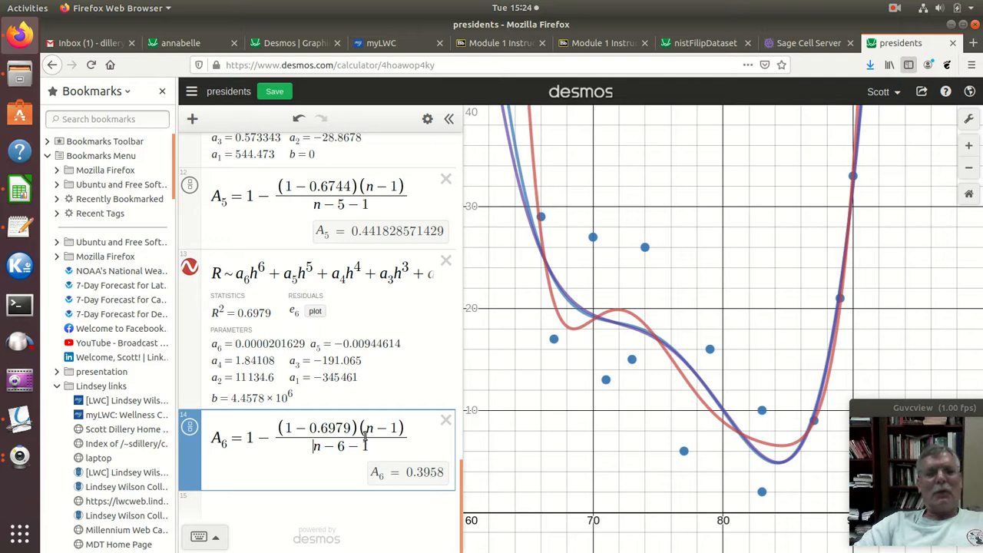
Hide the sixth- and fifth-degree curves and select the whole quartic regression equation R ~ a₄h⁴ + a₃h³ + a₂h² + a₁h + b.
{"action": "scroll", "coordinate": [215, 324], "scroll_direction": "up", "scroll_amount": 1}
{"action": "left_click", "coordinate": [191, 301]}
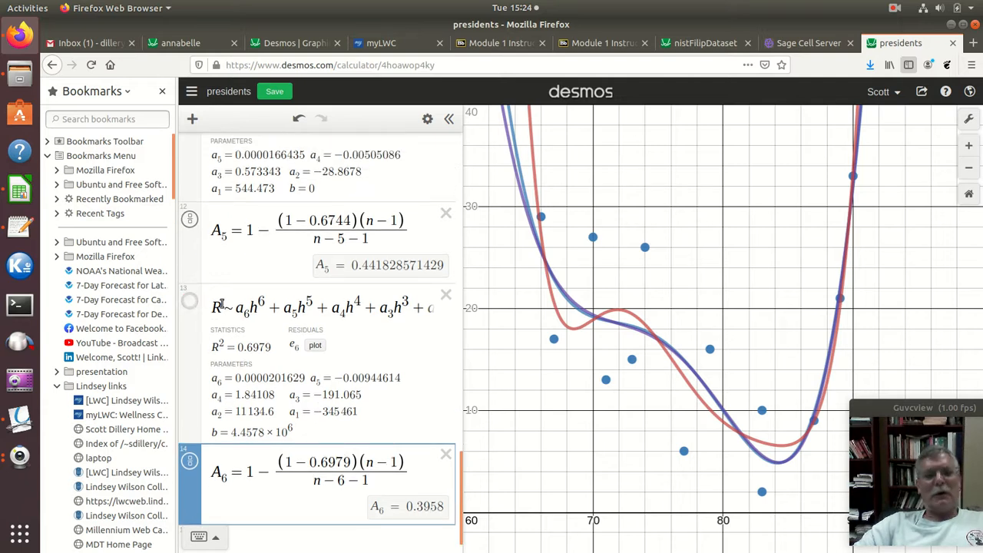
{"action": "scroll", "coordinate": [192, 295], "scroll_direction": "up", "scroll_amount": 3}
{"action": "left_click", "coordinate": [189, 284]}
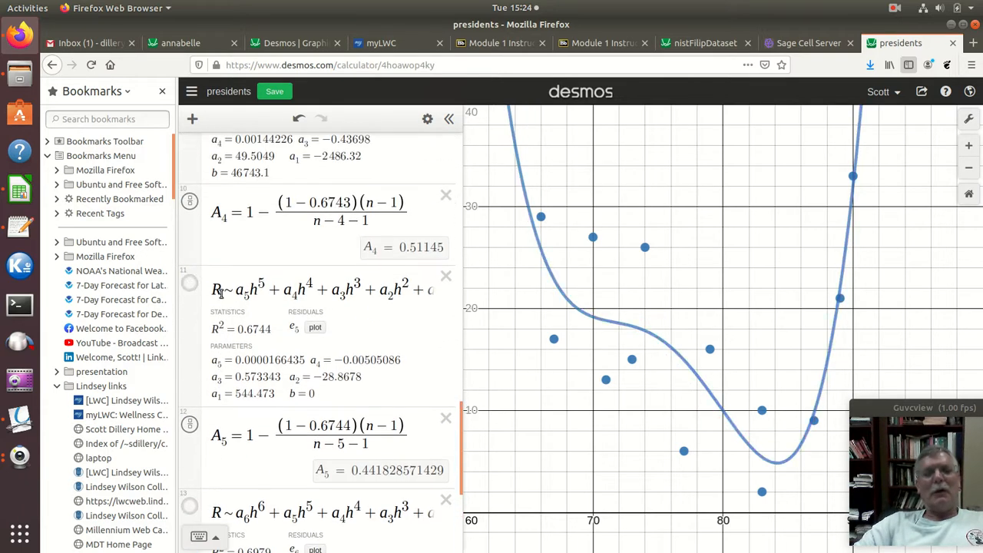
{"action": "scroll", "coordinate": [215, 300], "scroll_direction": "up", "scroll_amount": 3}
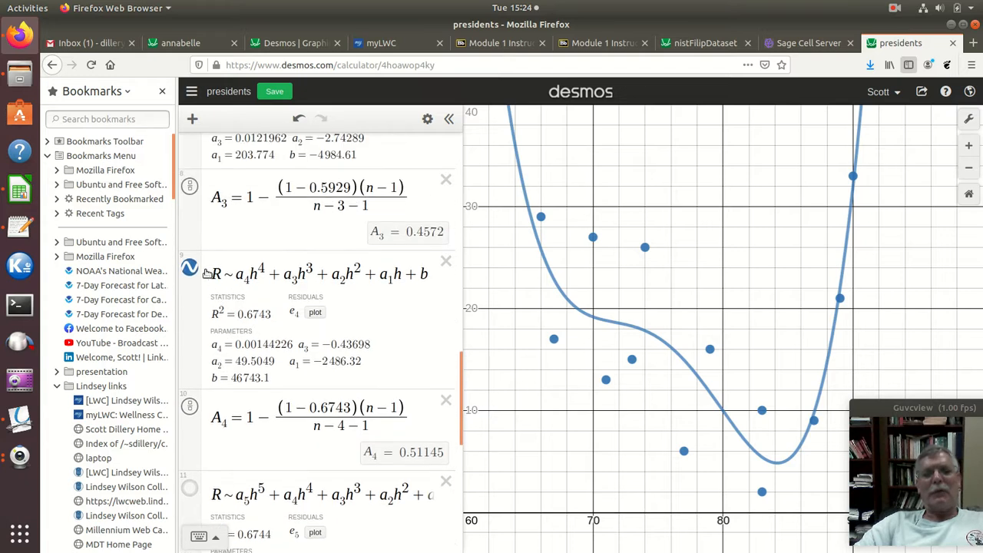
{"action": "left_click_drag", "start_coordinate": [213, 277], "coordinate": [435, 281]}
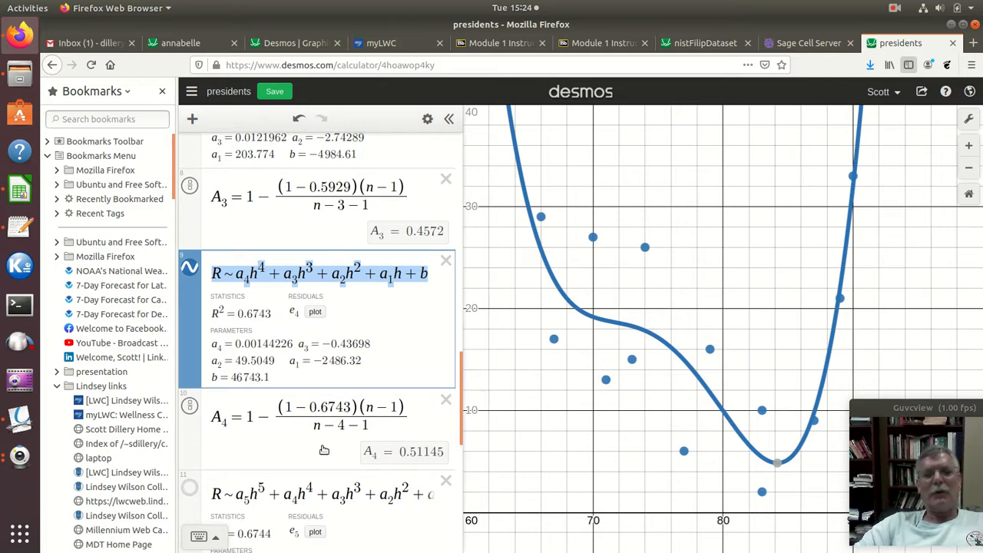
Review the R² and adjusted R² entries of all the models, from linear to sixth degree, against the quartic model.
{"action": "scroll", "coordinate": [323, 451], "scroll_direction": "down", "scroll_amount": 8}
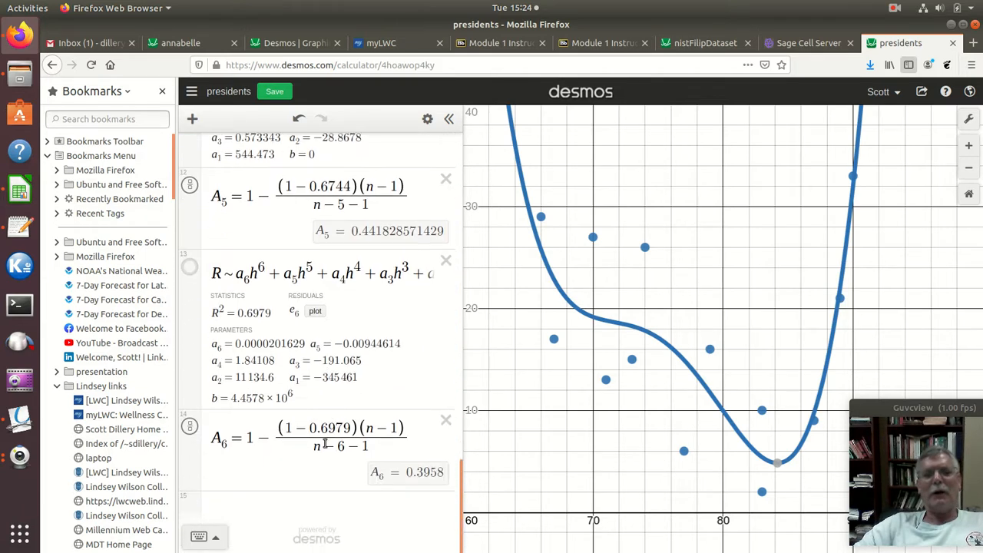
{"action": "scroll", "coordinate": [326, 444], "scroll_direction": "up", "scroll_amount": 8}
{"action": "scroll", "coordinate": [326, 444], "scroll_direction": "up", "scroll_amount": 5}
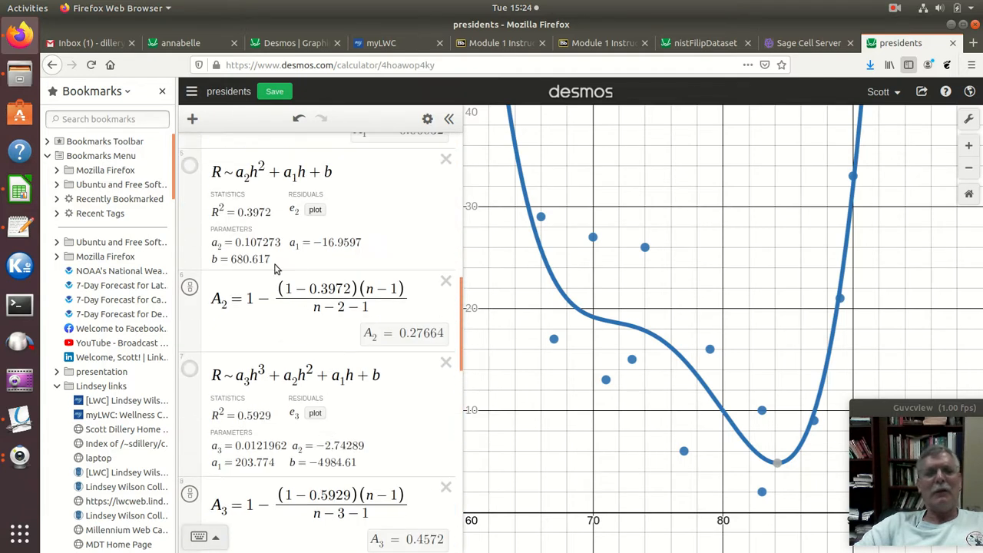
{"action": "scroll", "coordinate": [263, 245], "scroll_direction": "up", "scroll_amount": 4}
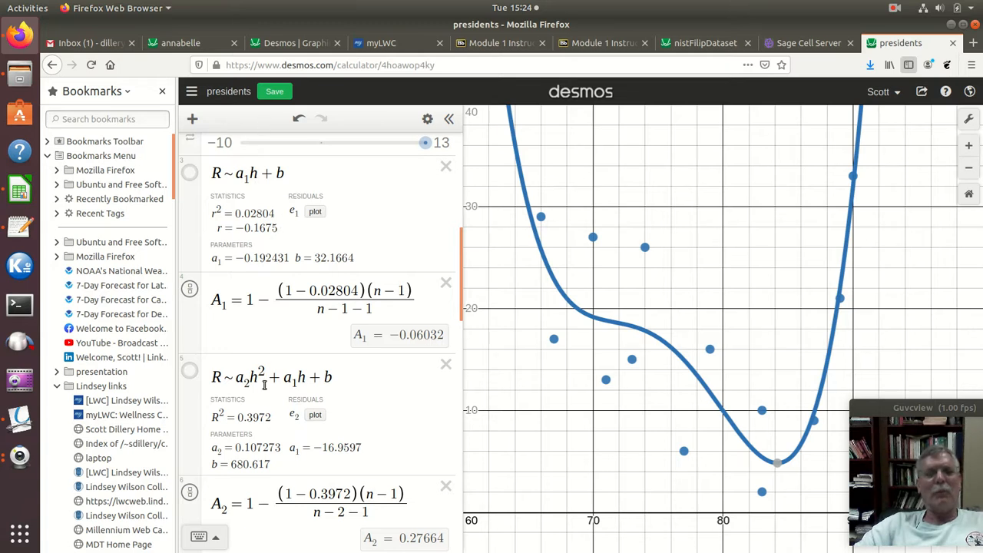
{"action": "scroll", "coordinate": [299, 388], "scroll_direction": "down", "scroll_amount": 5}
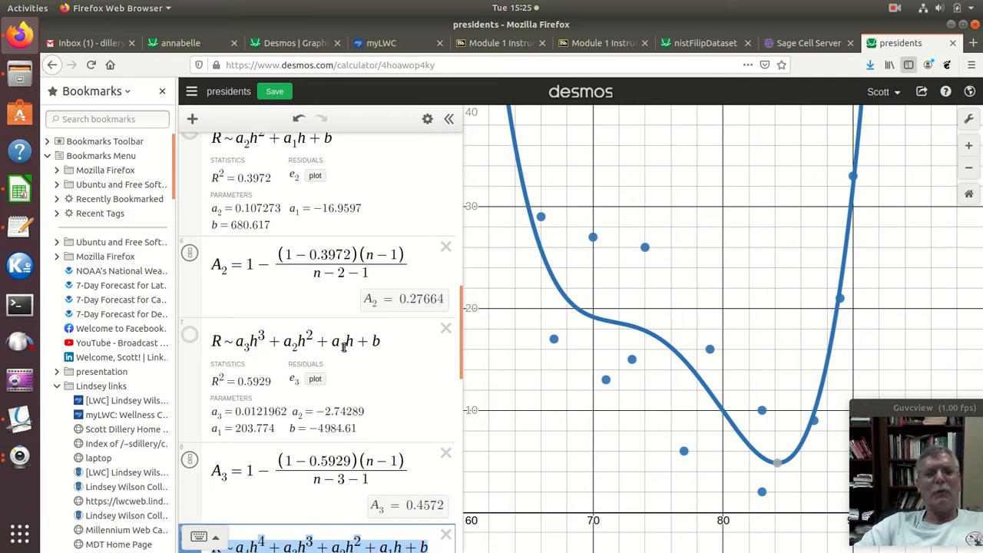
{"action": "scroll", "coordinate": [307, 388], "scroll_direction": "down", "scroll_amount": 3}
{"action": "scroll", "coordinate": [307, 388], "scroll_direction": "down", "scroll_amount": 2}
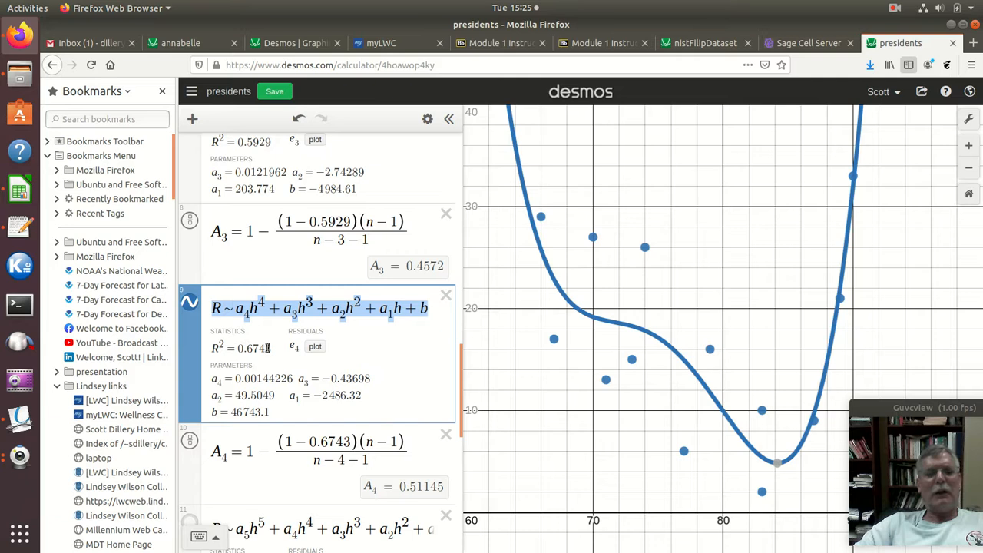
{"action": "scroll", "coordinate": [272, 273], "scroll_direction": "up", "scroll_amount": 2}
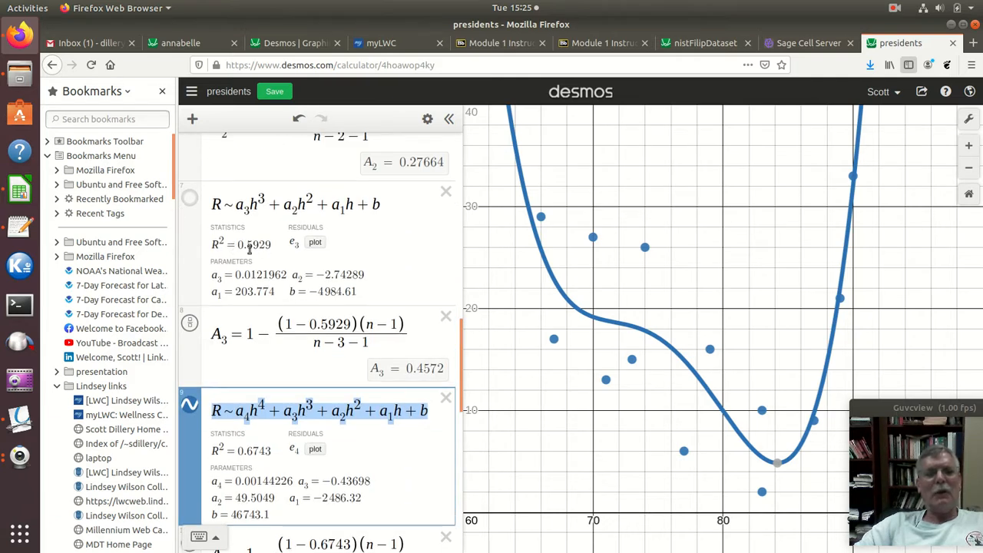
{"action": "scroll", "coordinate": [315, 312], "scroll_direction": "down", "scroll_amount": 1}
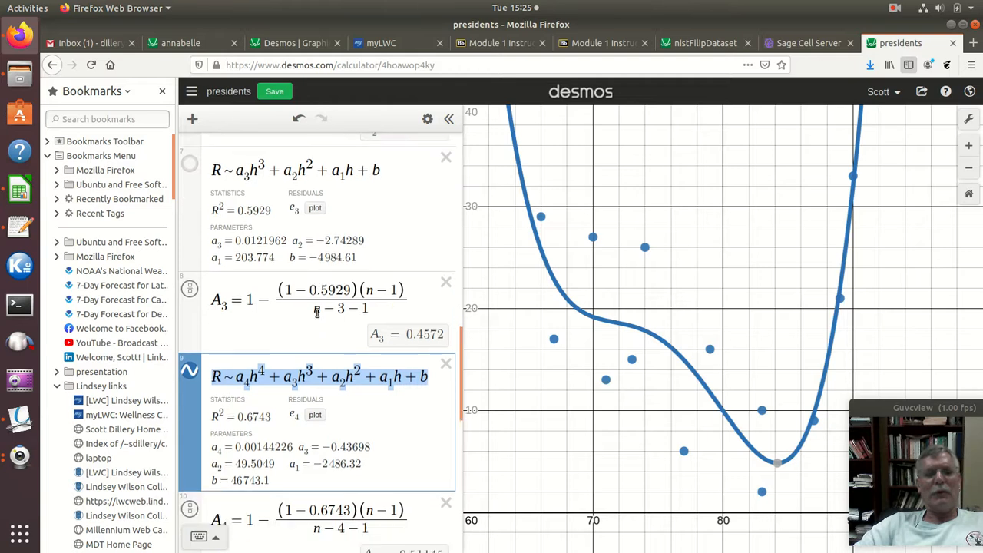
Compare the adjusted R² values from A₃ through A₆, then return to the quartic regression and clear the selection on its equation.
{"action": "scroll", "coordinate": [316, 312], "scroll_direction": "down", "scroll_amount": 2}
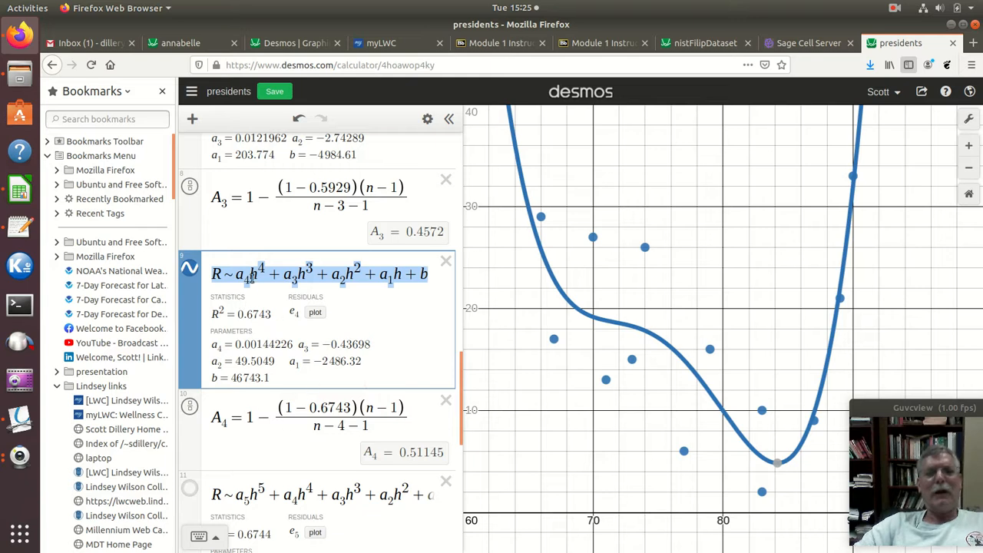
{"action": "scroll", "coordinate": [311, 343], "scroll_direction": "down", "scroll_amount": 3}
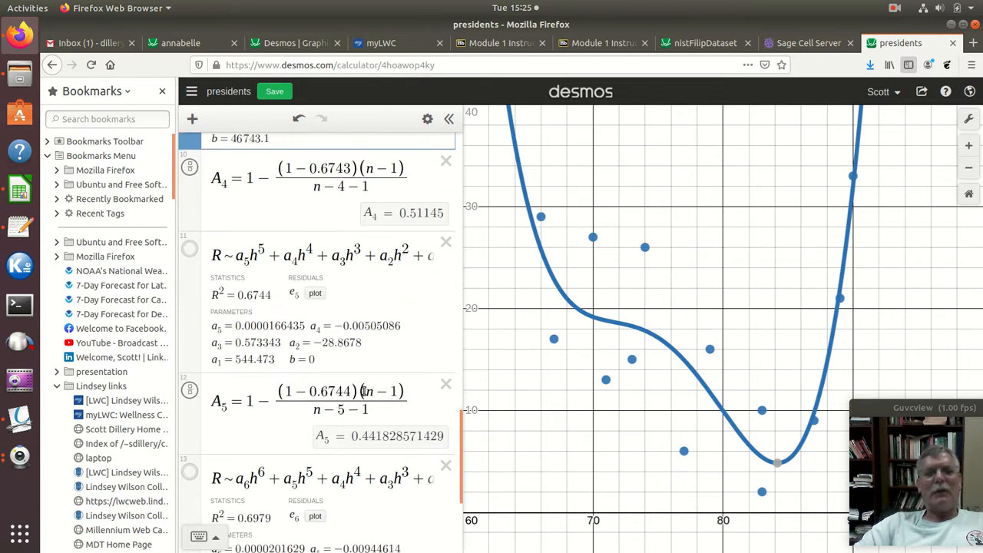
{"action": "scroll", "coordinate": [353, 460], "scroll_direction": "down", "scroll_amount": 3}
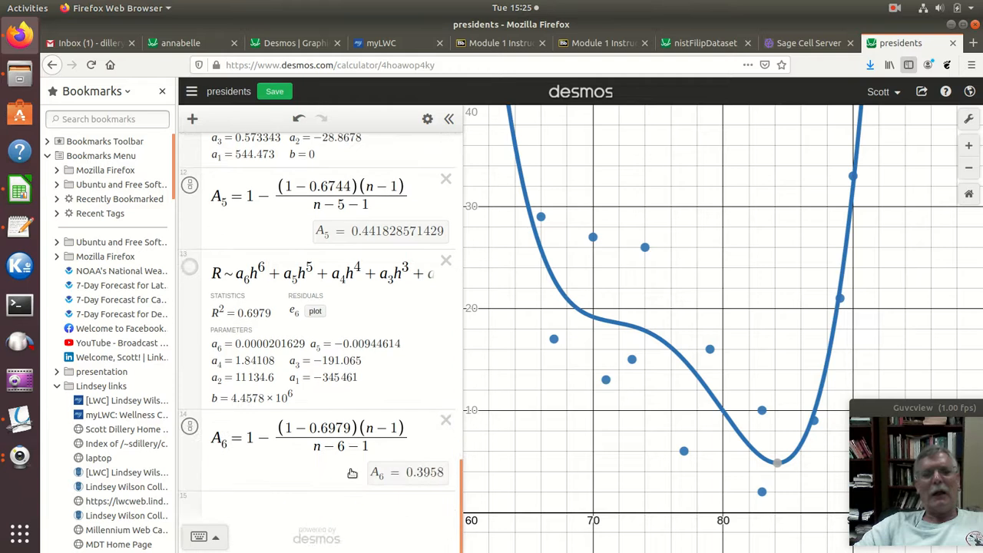
{"action": "scroll", "coordinate": [365, 434], "scroll_direction": "up", "scroll_amount": 2}
{"action": "scroll", "coordinate": [364, 434], "scroll_direction": "up", "scroll_amount": 1}
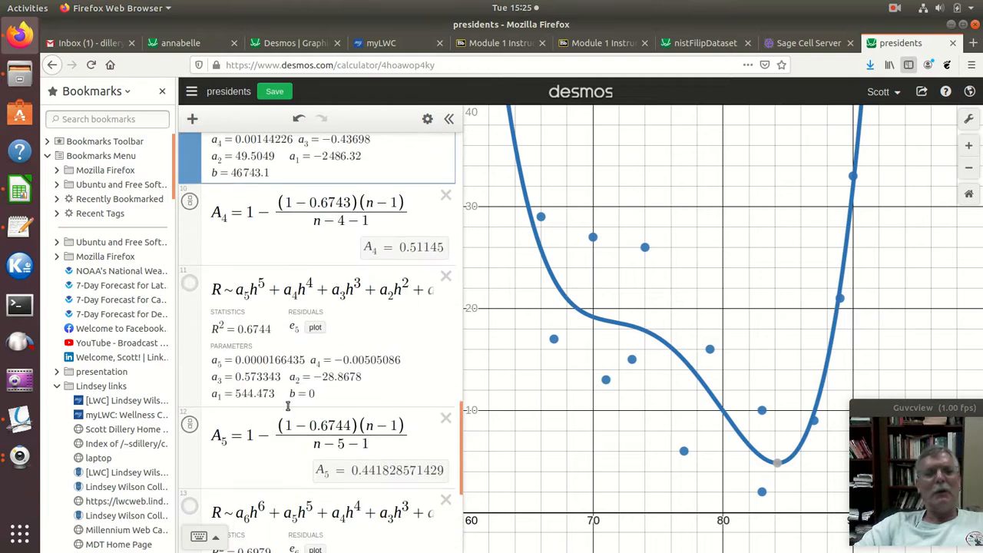
{"action": "scroll", "coordinate": [288, 413], "scroll_direction": "up", "scroll_amount": 3}
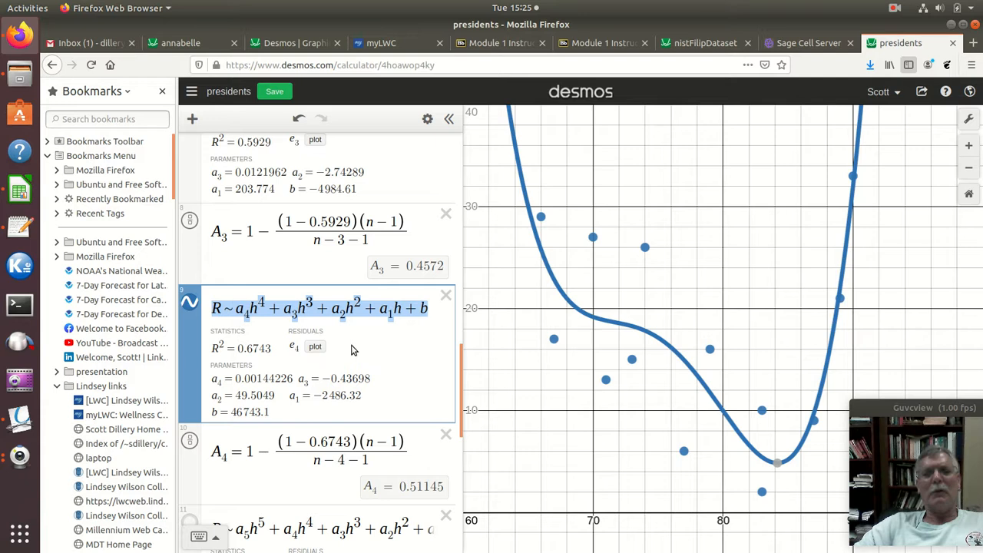
{"action": "left_click", "coordinate": [363, 308]}
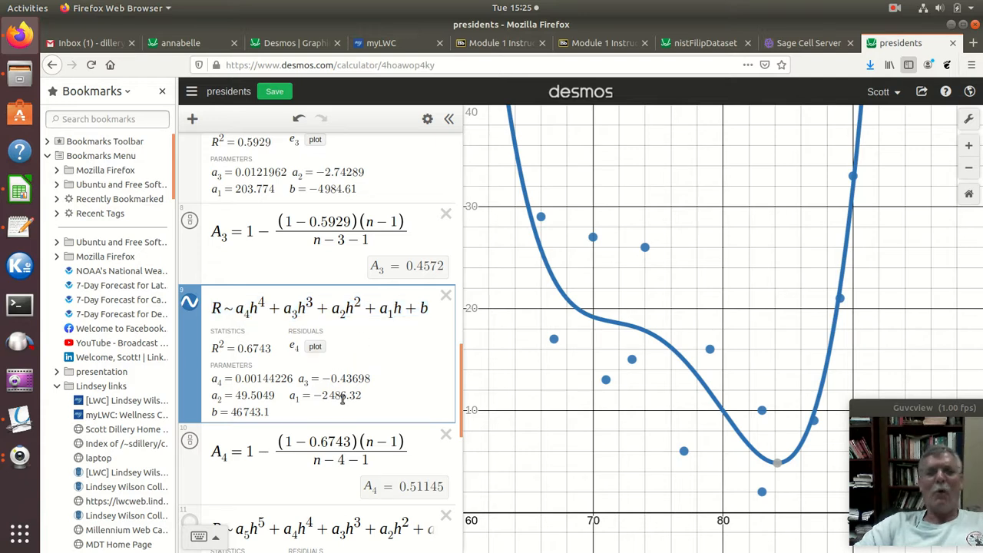